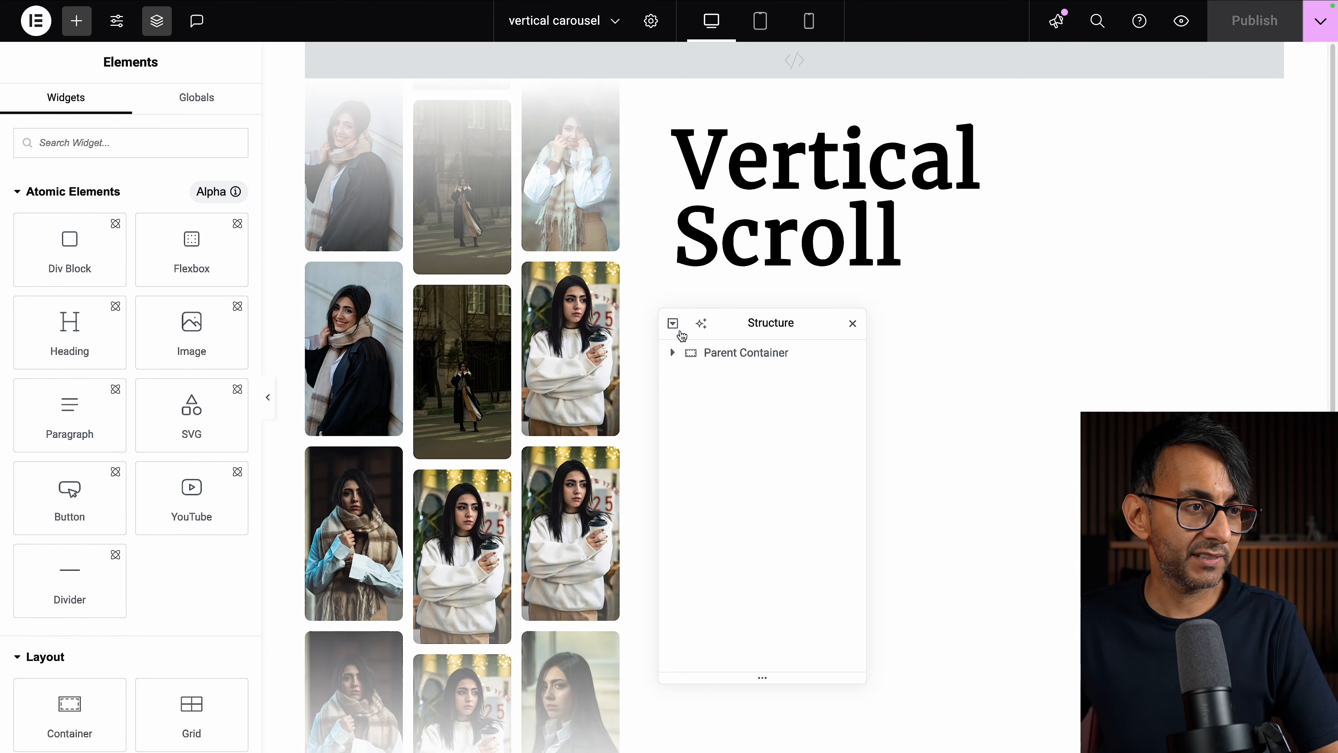
# Step: Review the layout settings of the Parent Container, Text Container and Child 1 Images container
pyautogui.click(720, 350)
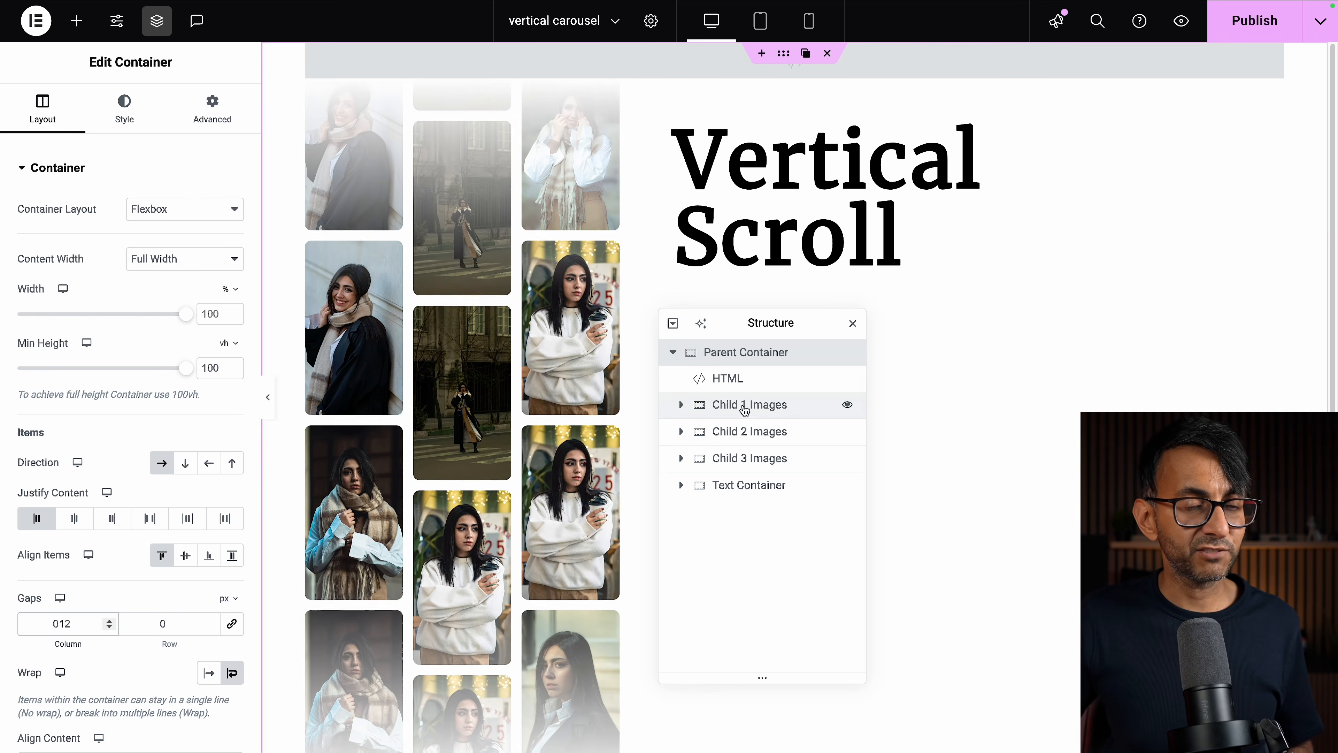
pyautogui.click(770, 490)
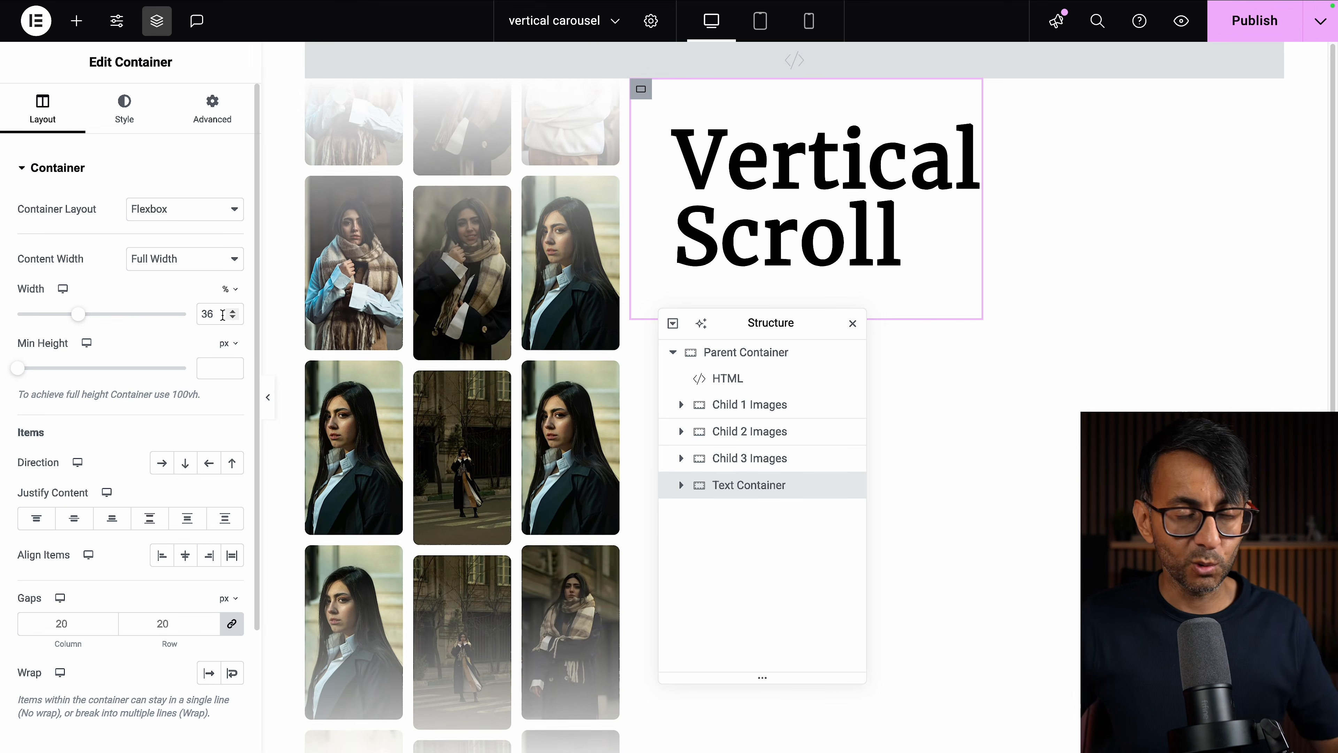
pyautogui.click(762, 411)
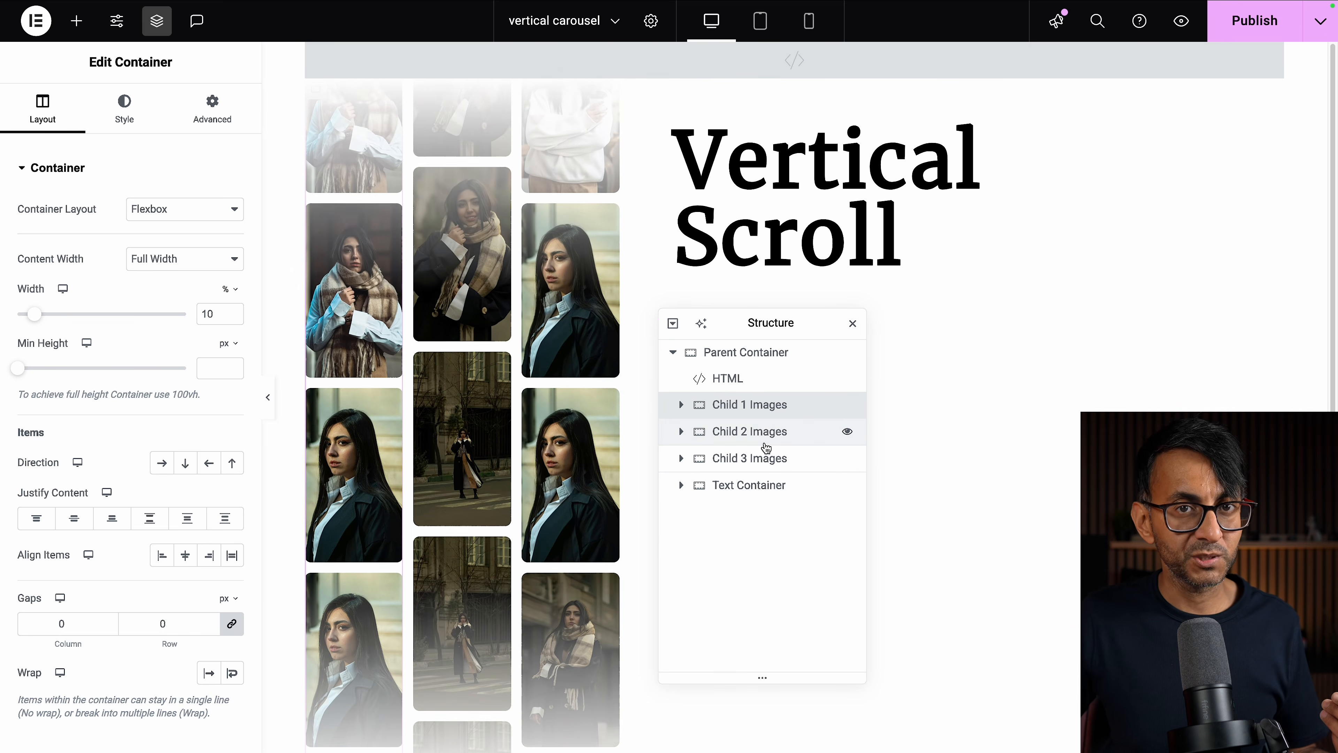
# Step: Inspect the HTML widget's code and view the vertical carousel without the editing panels, restoring them when done
pyautogui.click(764, 388)
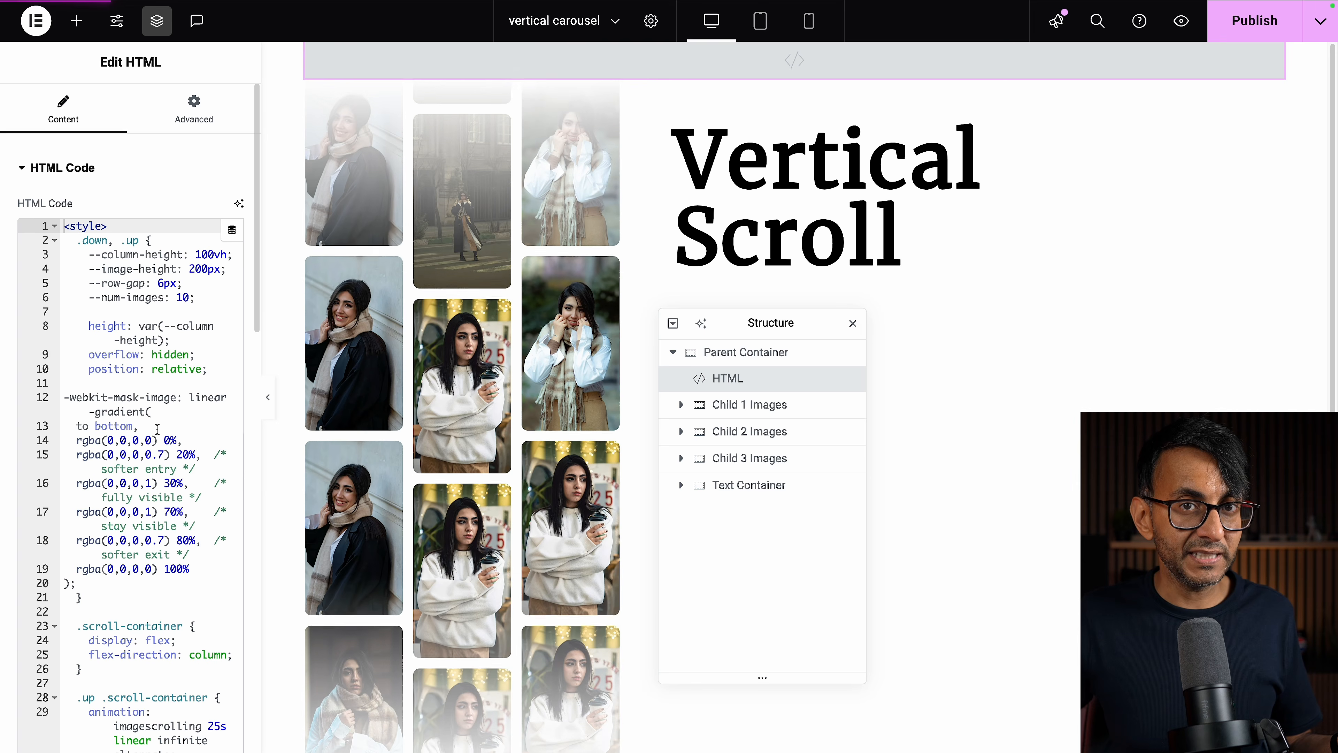
pyautogui.click(751, 406)
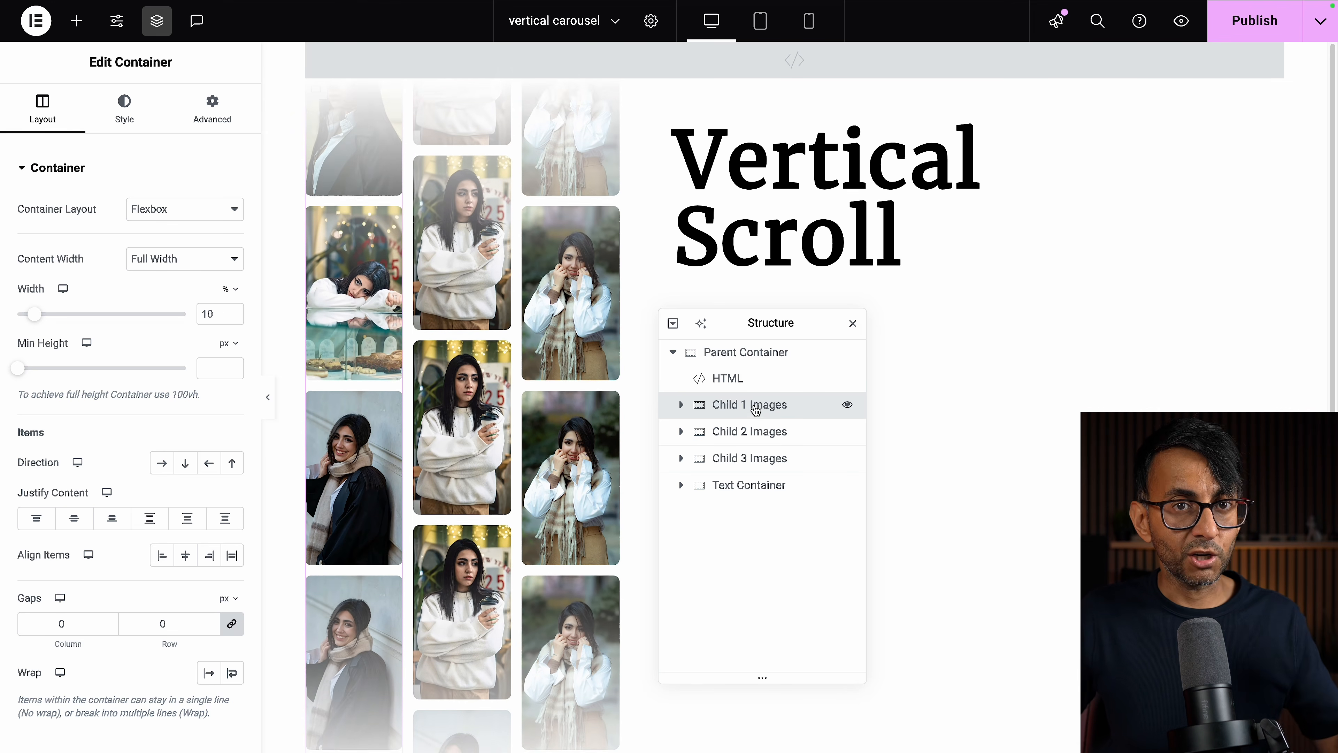
pyautogui.click(750, 431)
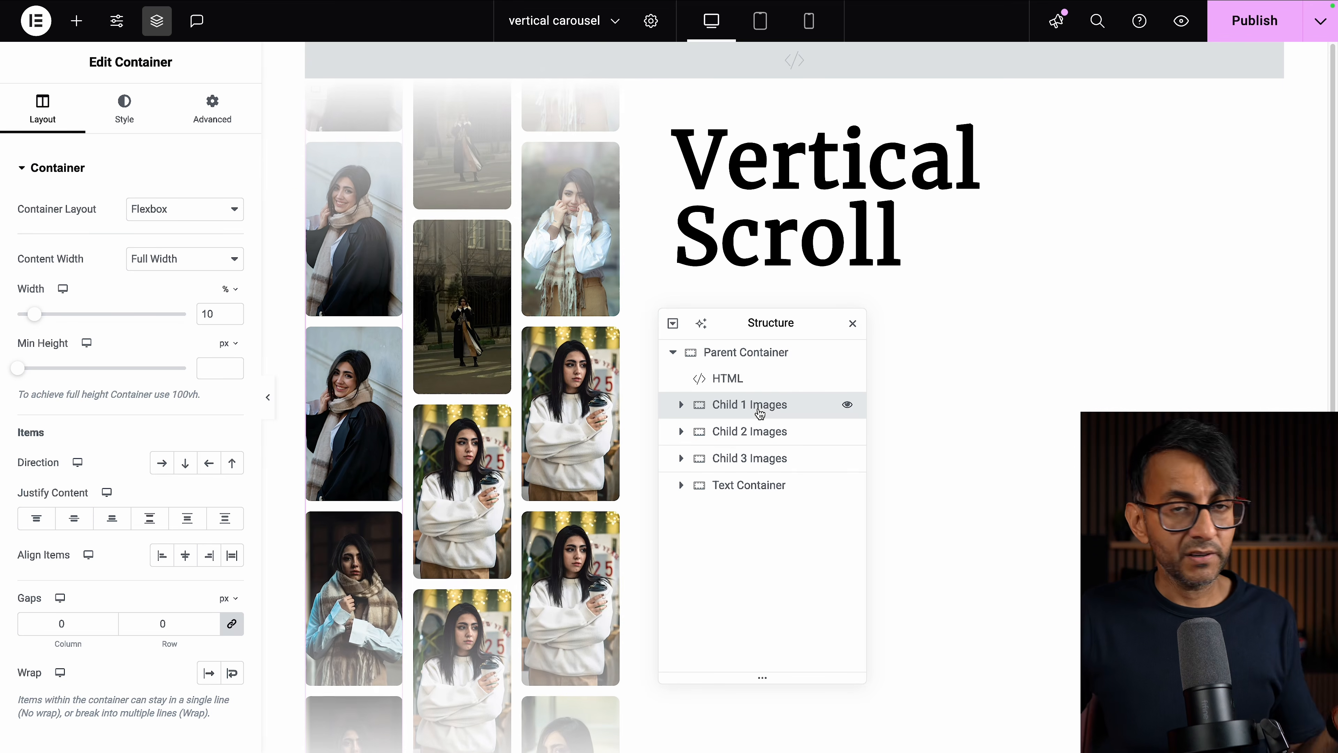
pyautogui.click(267, 399)
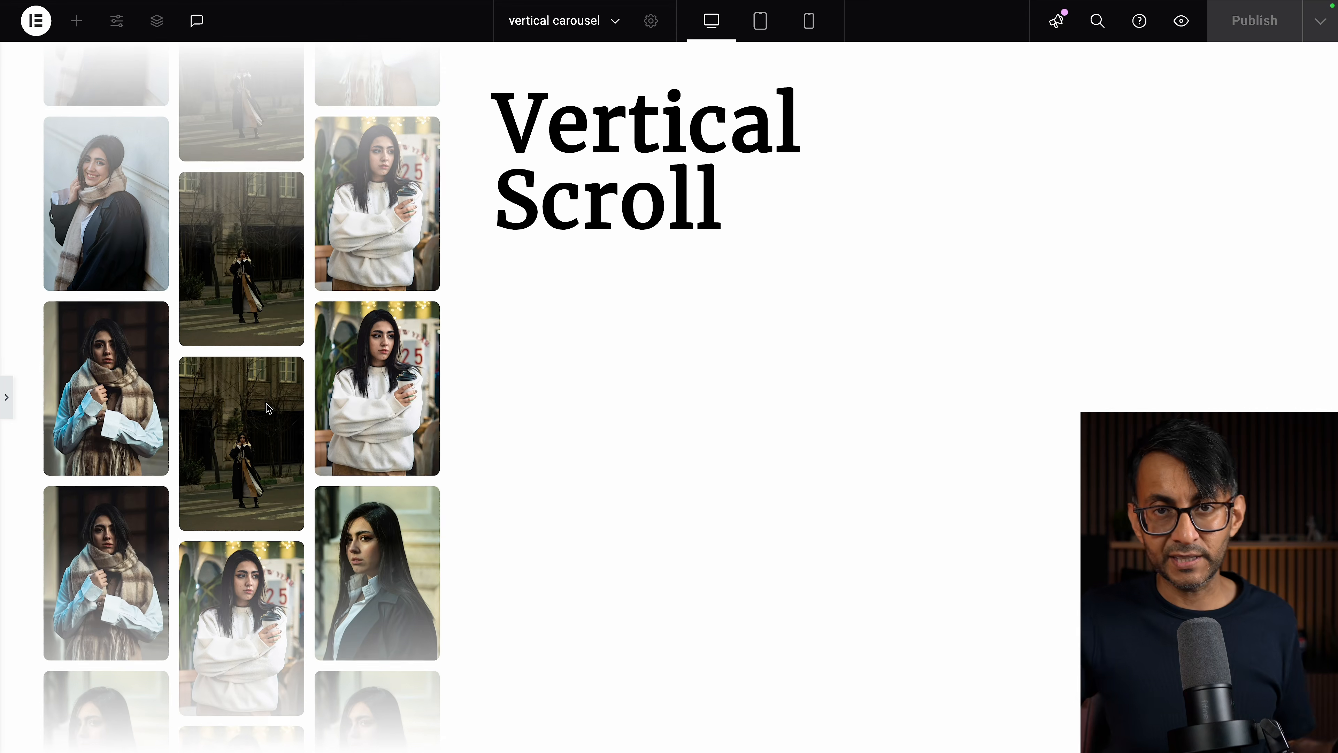
pyautogui.click(7, 399)
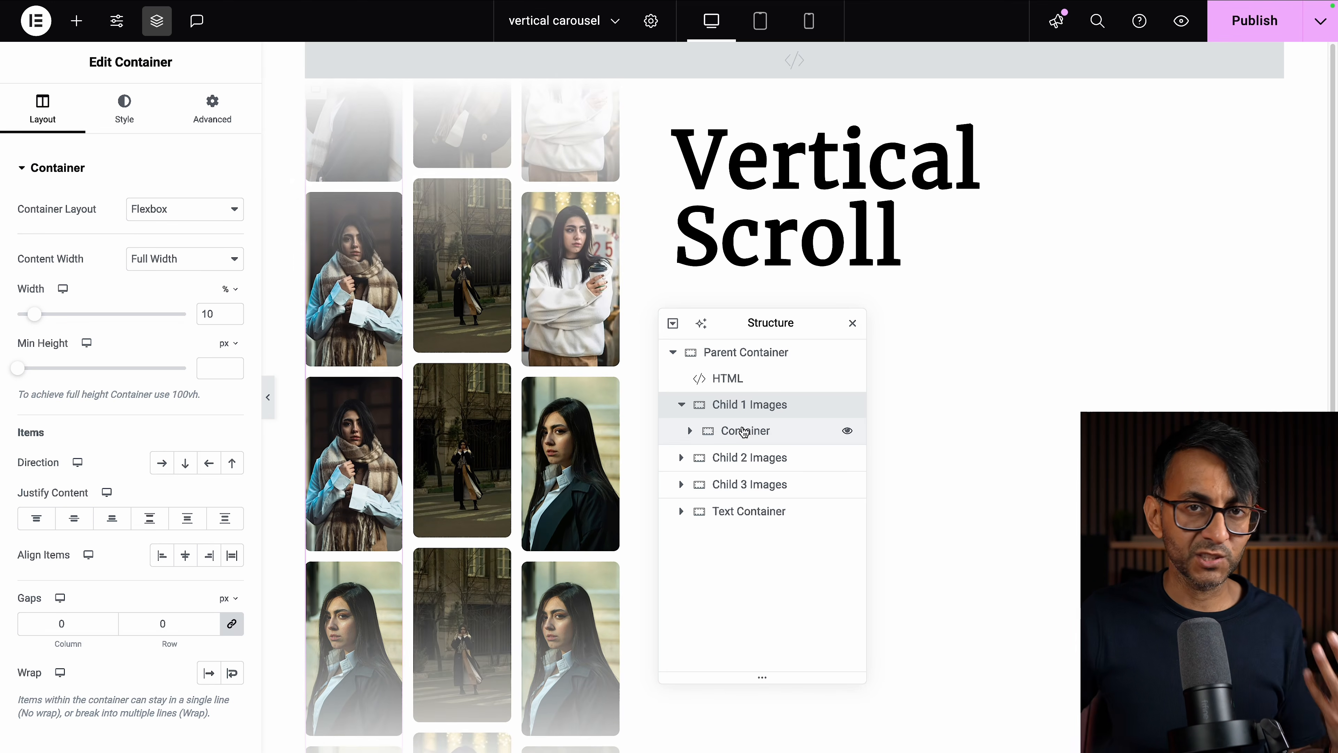
# Step: Review the Parent Container and the nested container in Child 1 Images, including the image widgets inside it
pyautogui.click(738, 359)
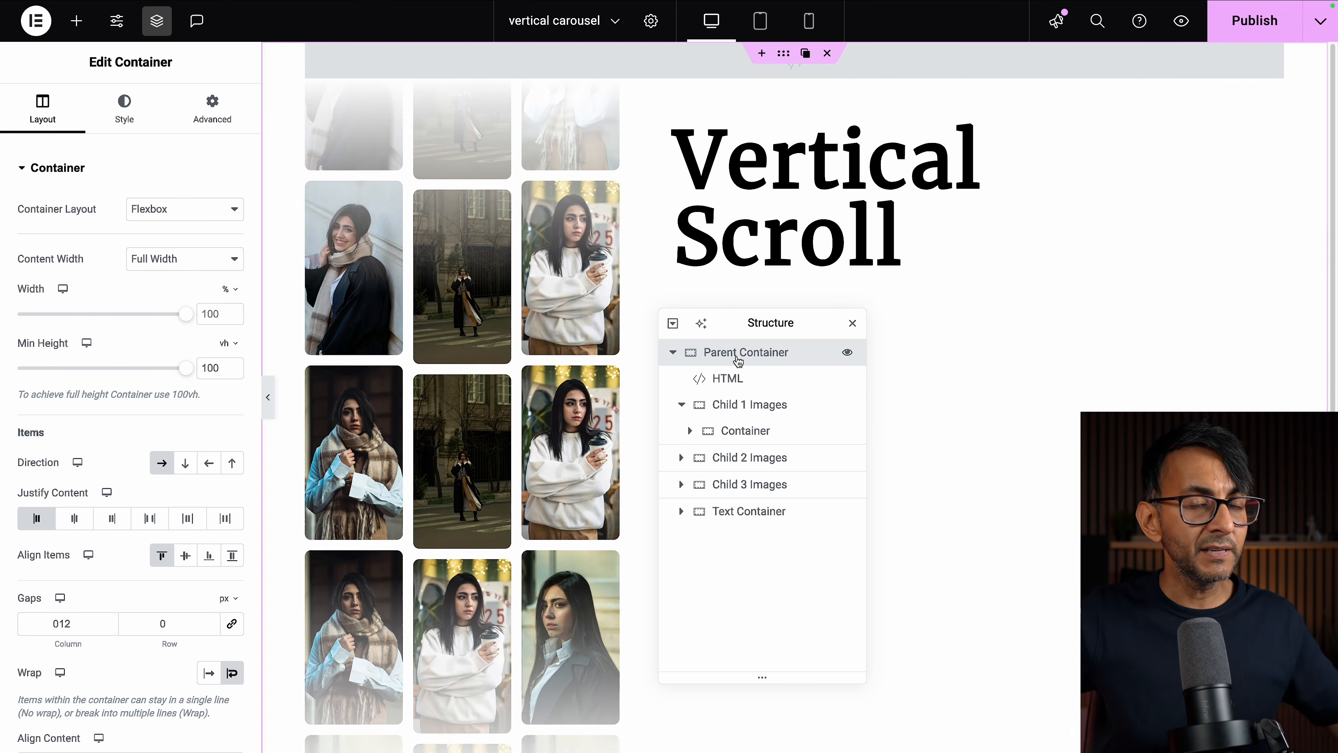
pyautogui.click(714, 405)
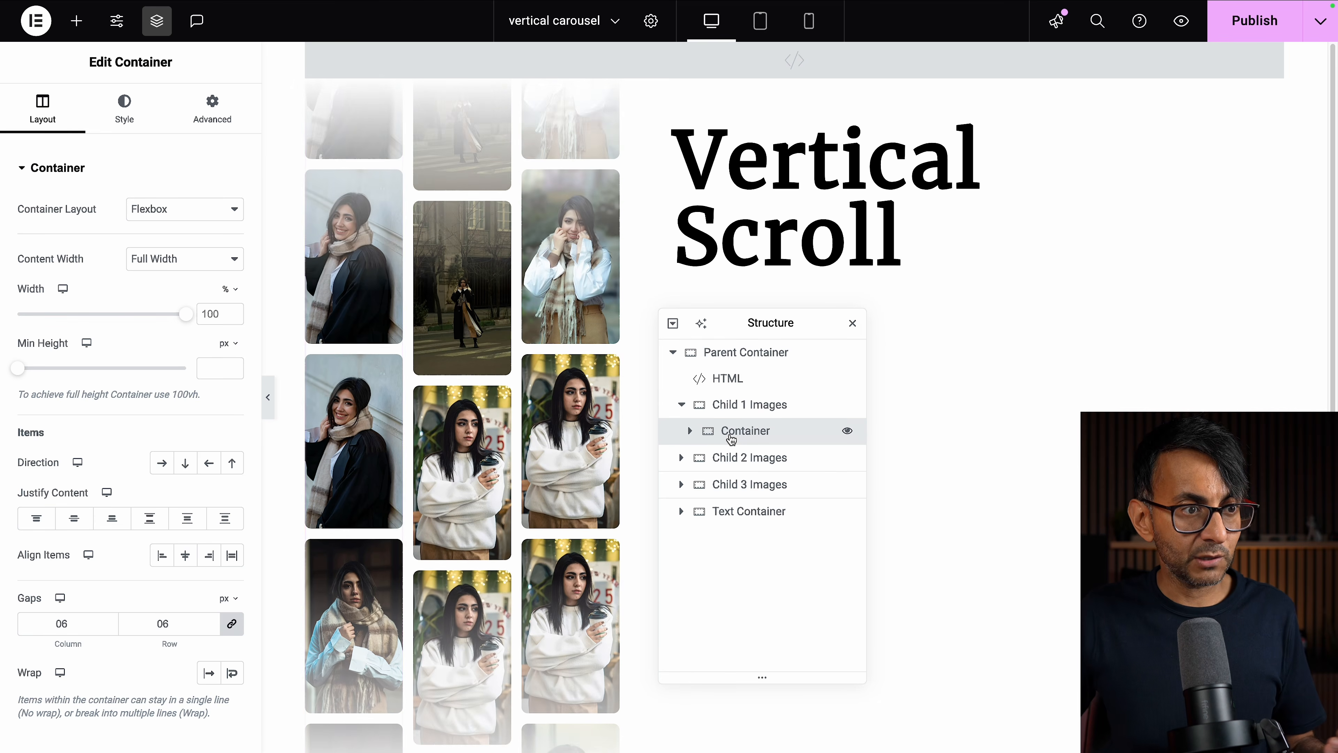
pyautogui.click(689, 431)
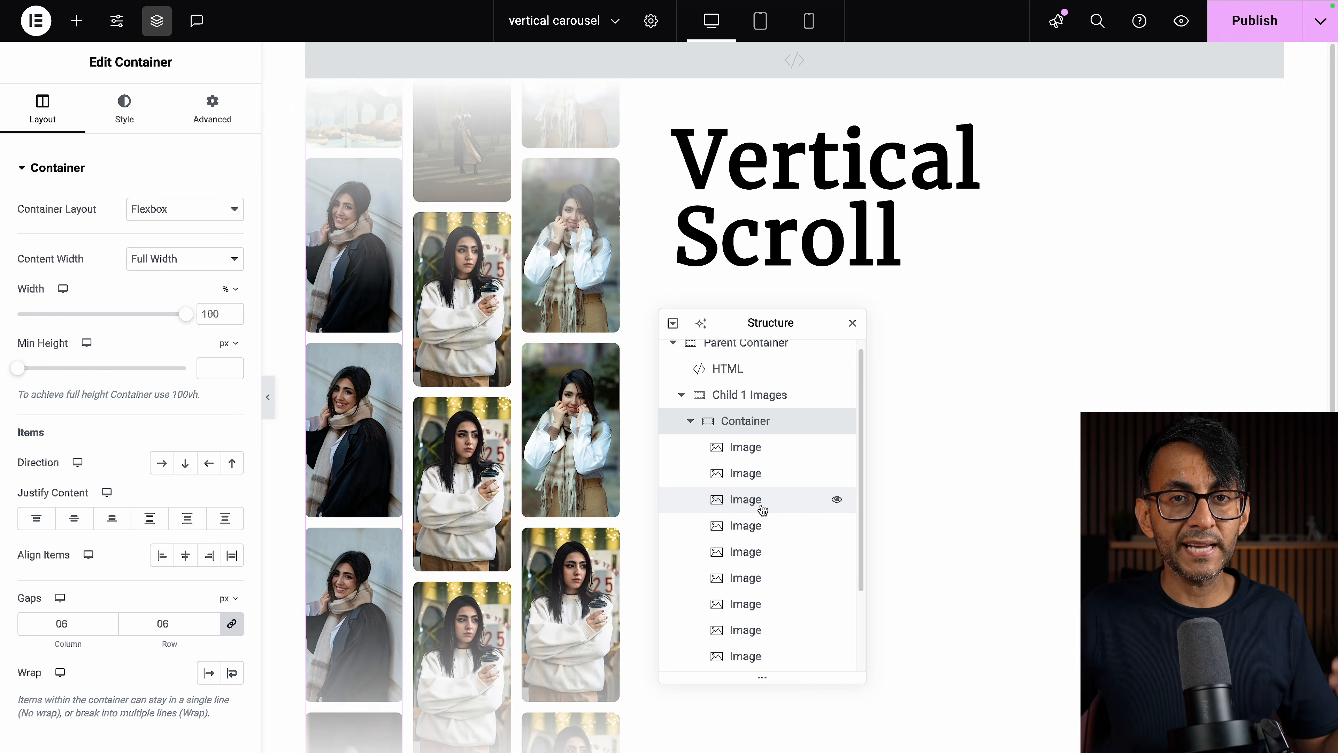
pyautogui.click(690, 421)
pyautogui.click(707, 412)
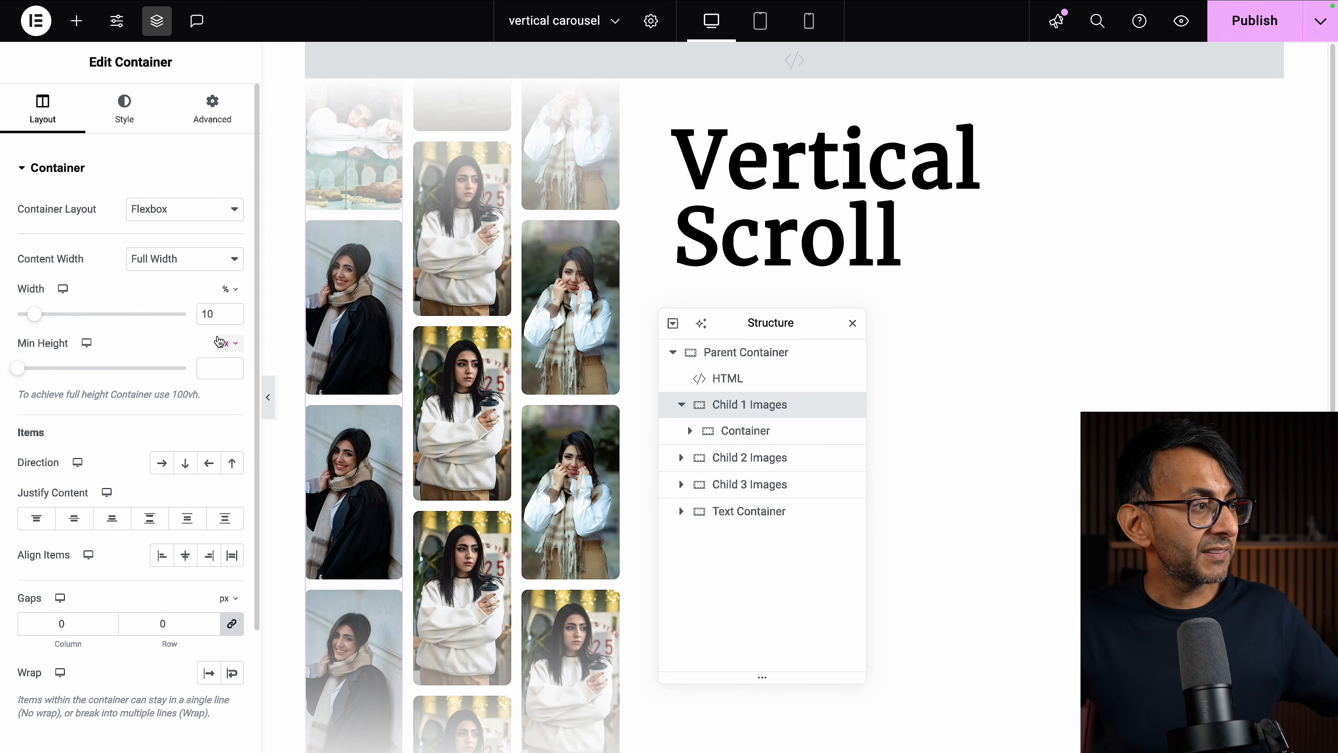
# Step: Look through the style and advanced settings of Child 1 Images to check its CSS class
pyautogui.click(124, 116)
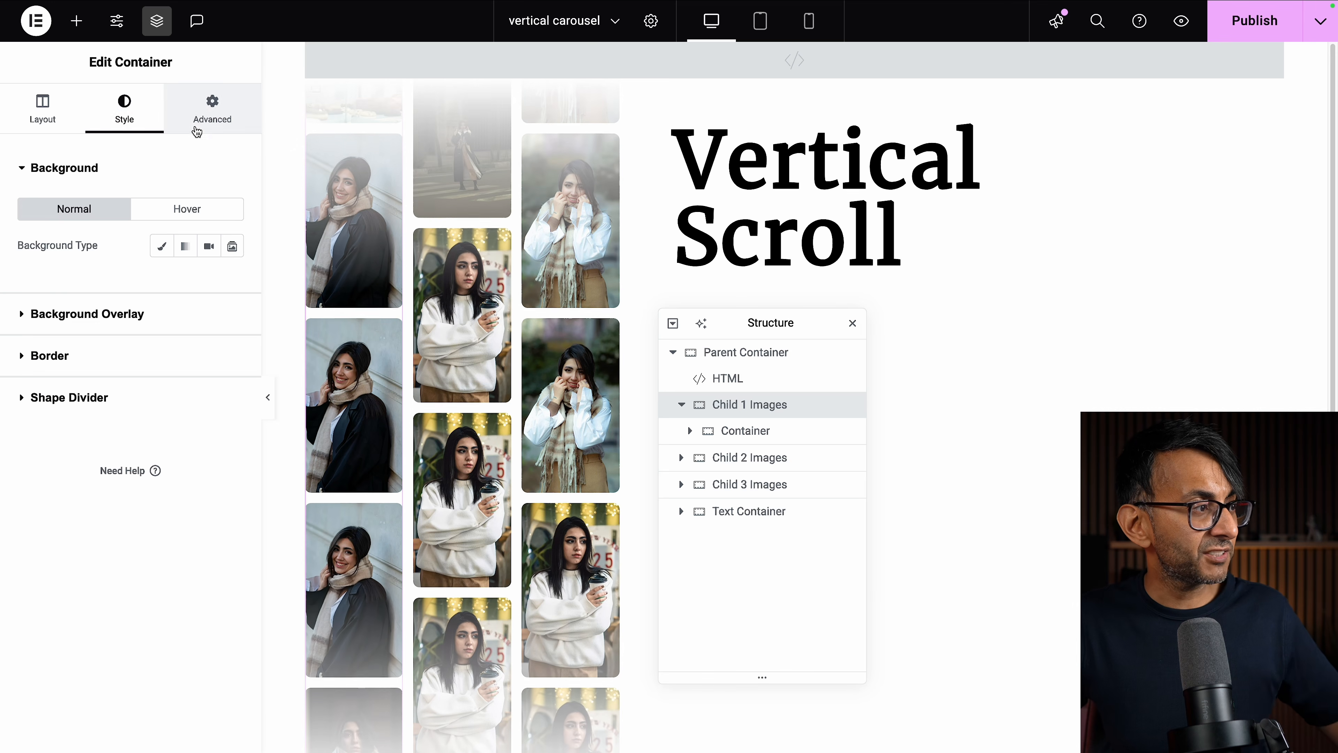
pyautogui.click(206, 121)
pyautogui.scroll(-5, 213, 378)
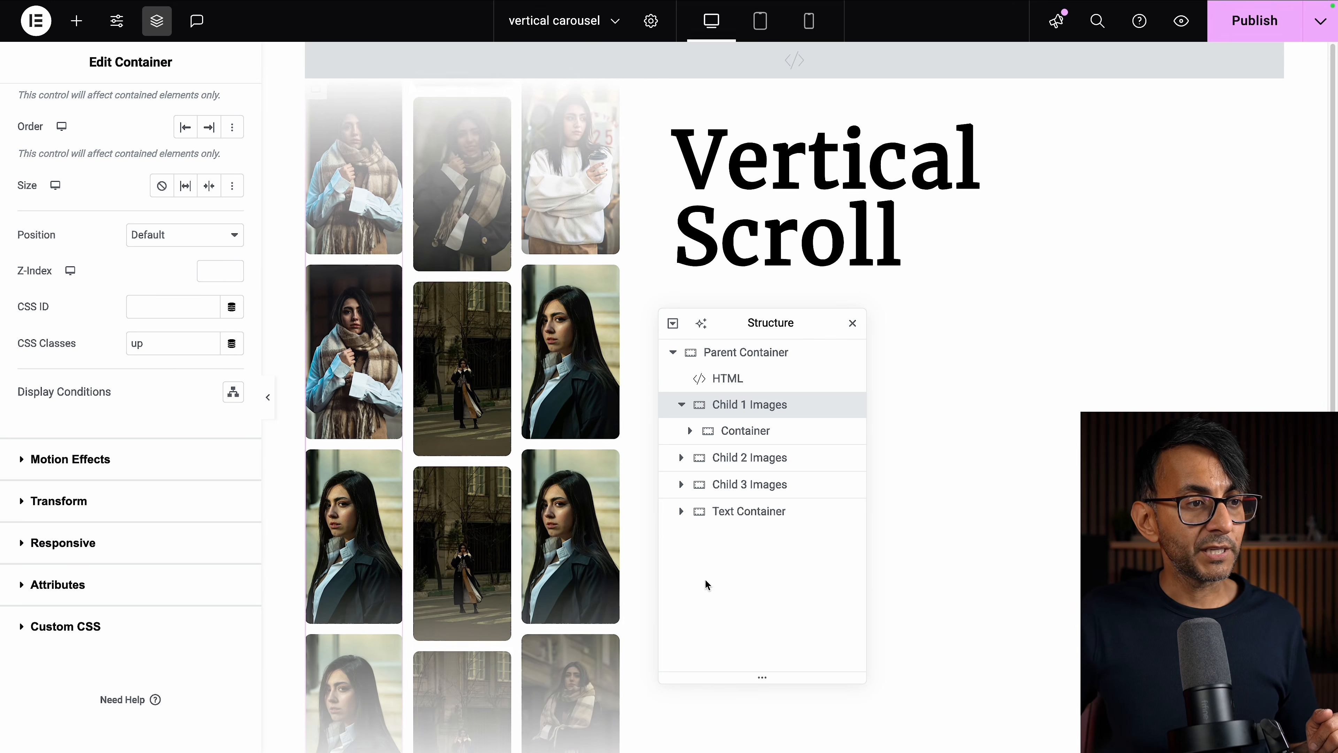
# Step: Check the CSS class assigned to the Child 2 Images container
pyautogui.click(774, 466)
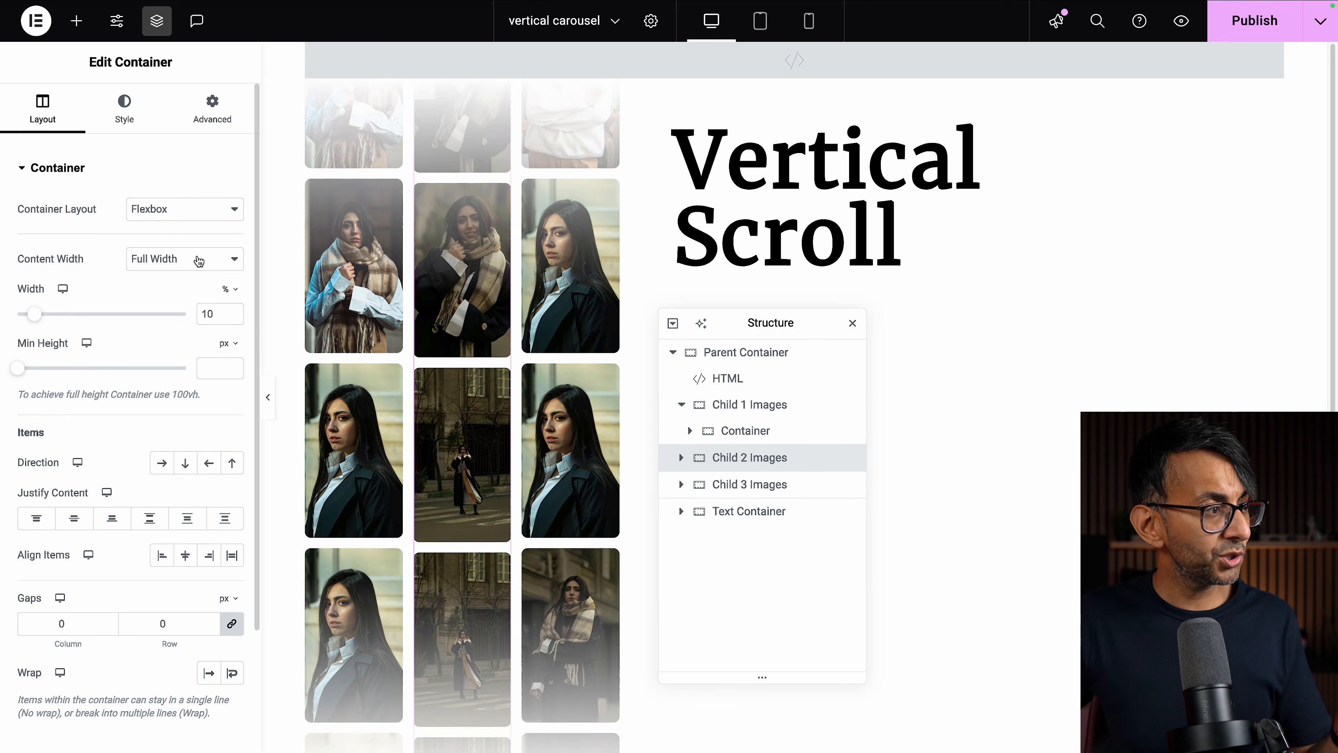
pyautogui.click(194, 126)
pyautogui.scroll(-4, 174, 527)
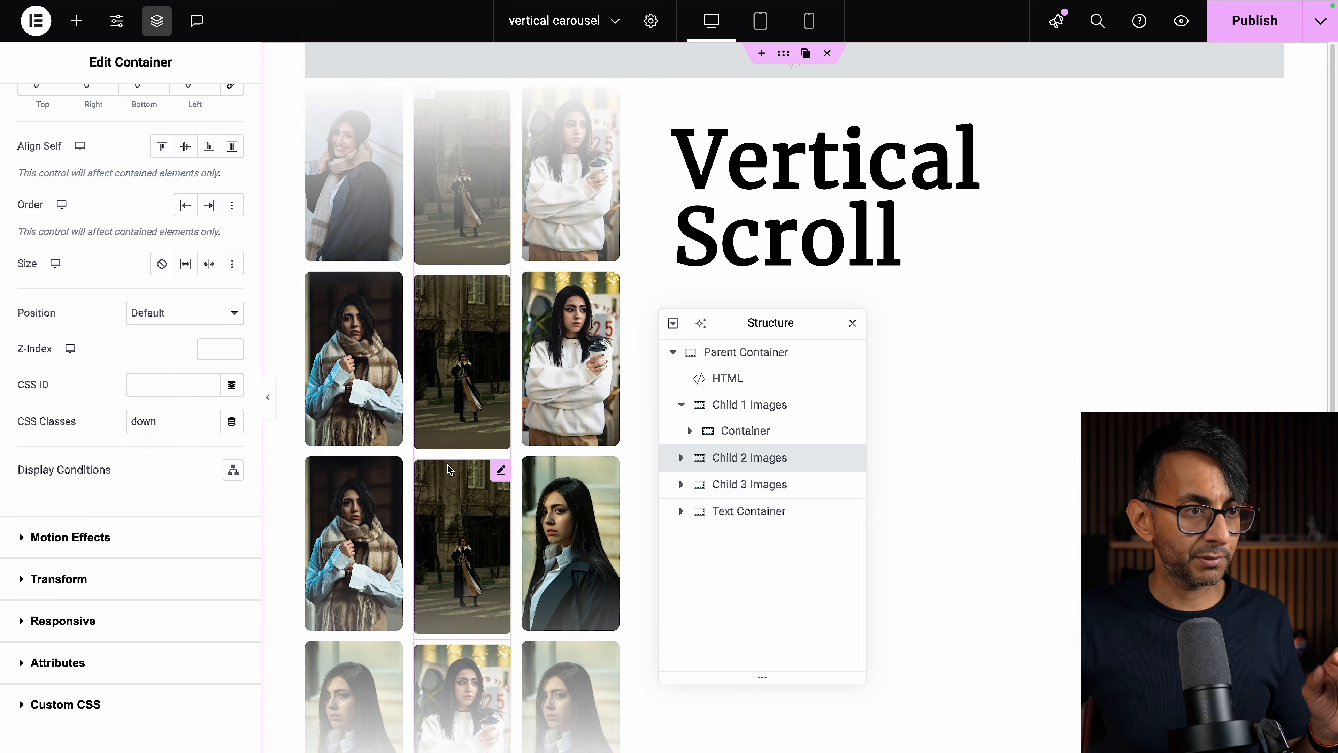
# Step: Compare the settings of Child 1 Images with those of its nested container, including their widths
pyautogui.click(730, 404)
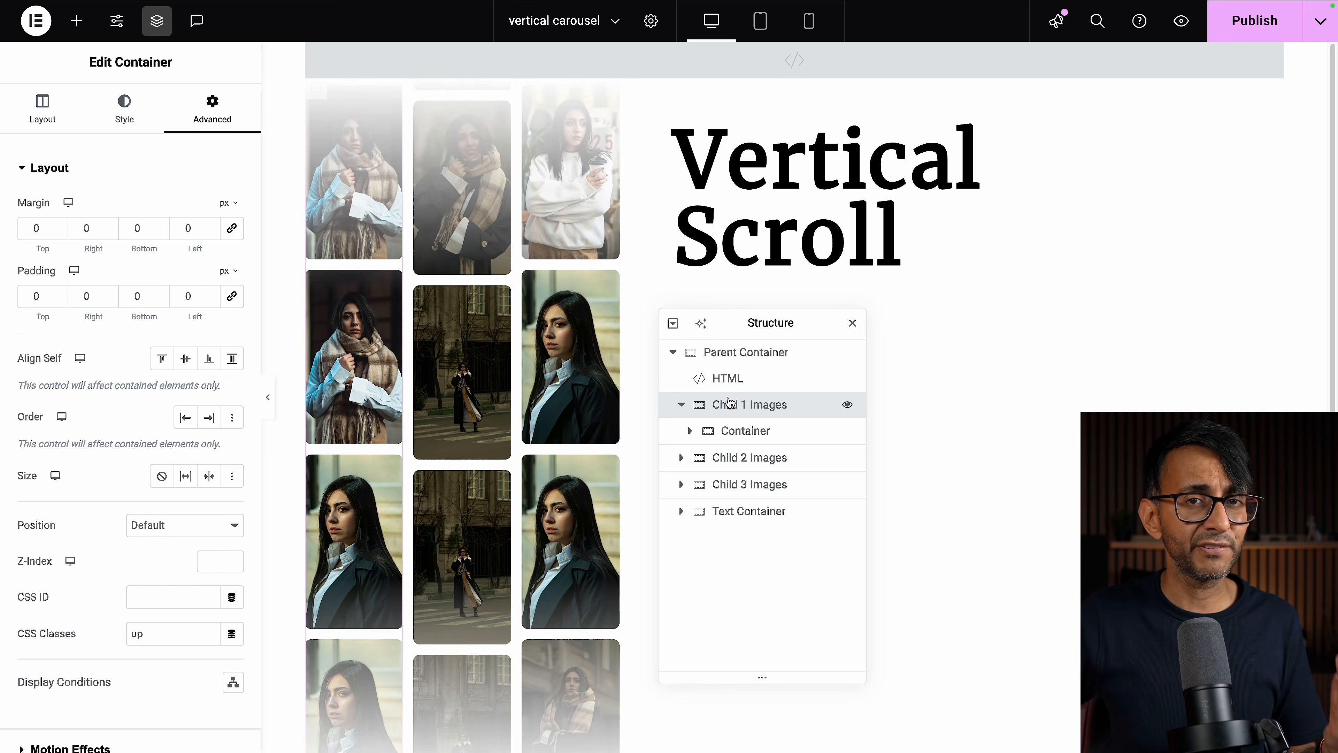
pyautogui.click(755, 431)
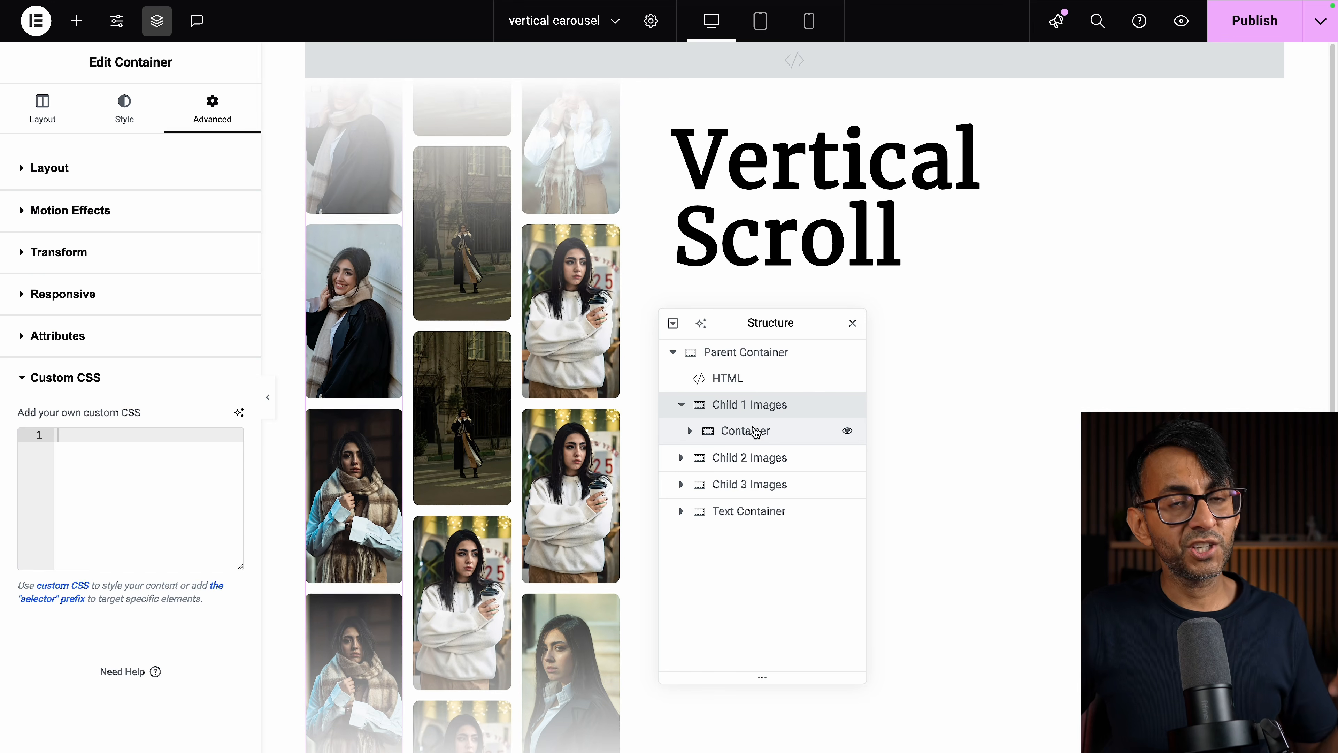
pyautogui.click(756, 431)
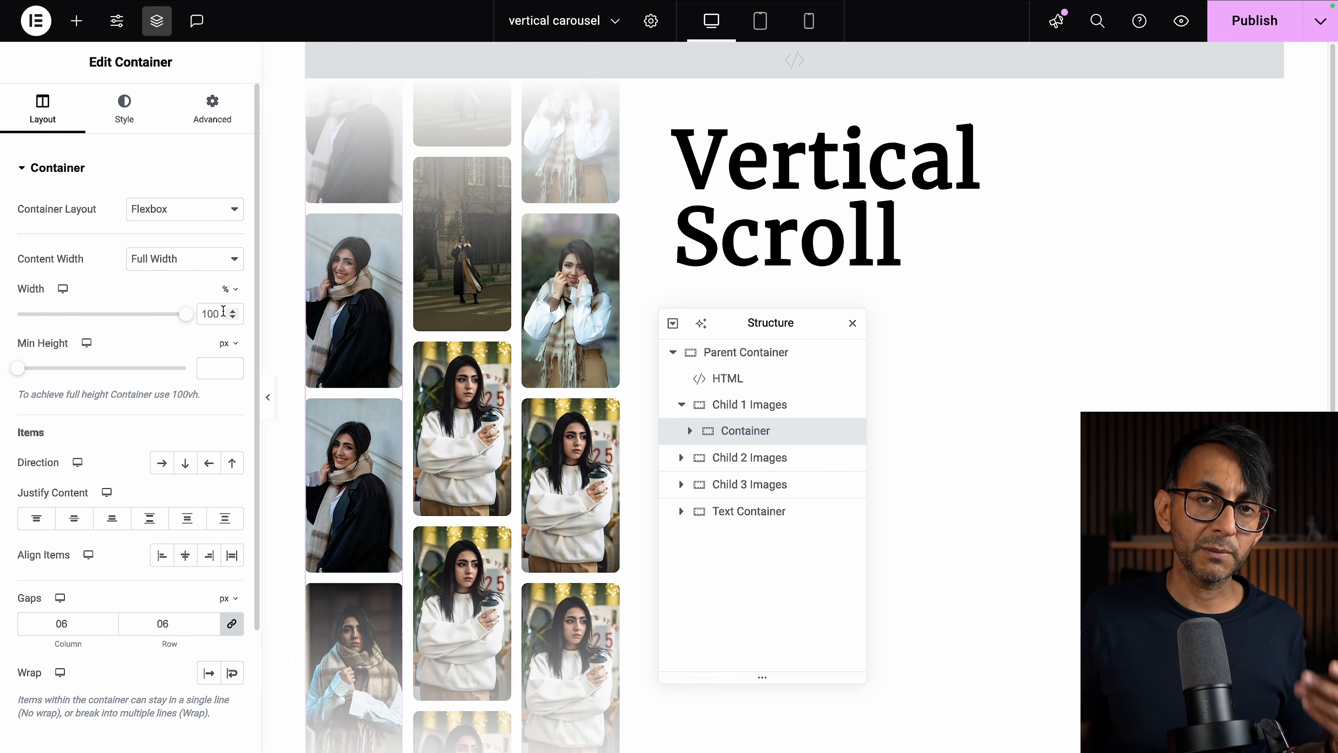
pyautogui.click(745, 417)
pyautogui.click(42, 108)
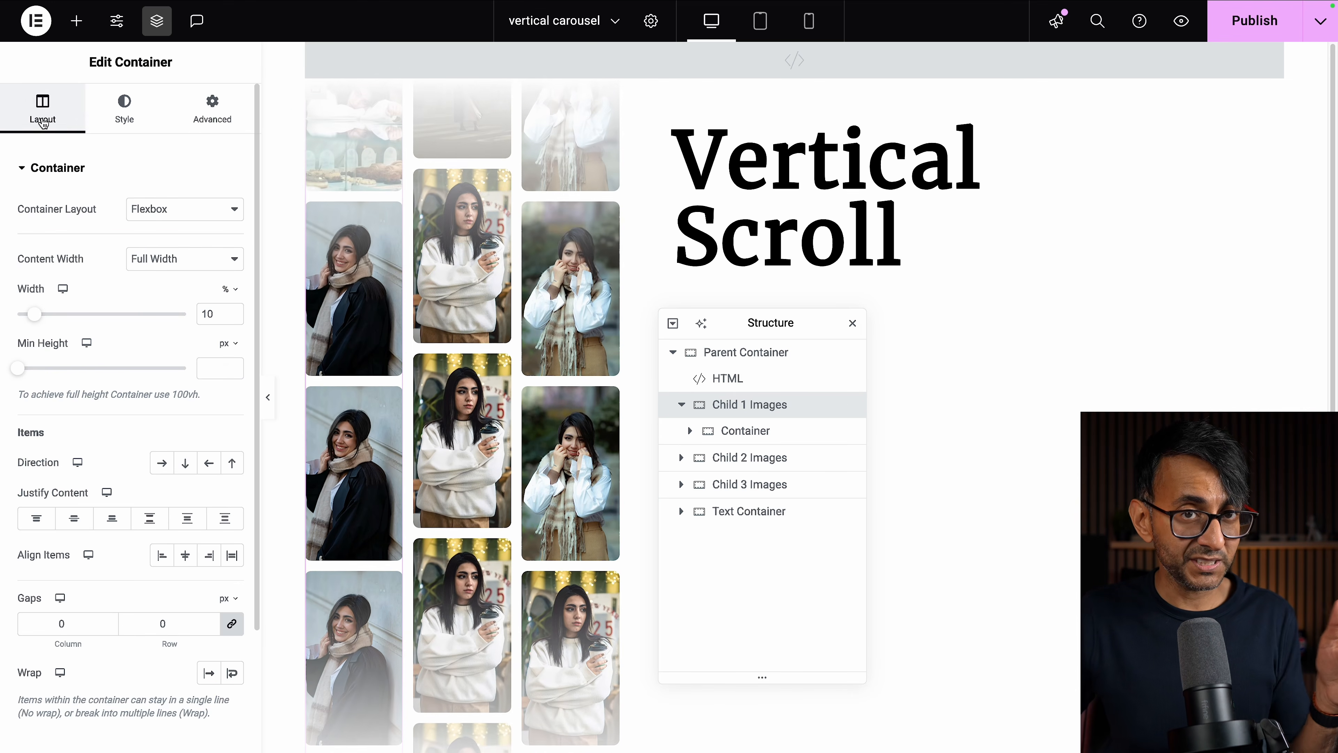
# Step: Check the CSS class of the container nested in Child 1 Images
pyautogui.click(775, 431)
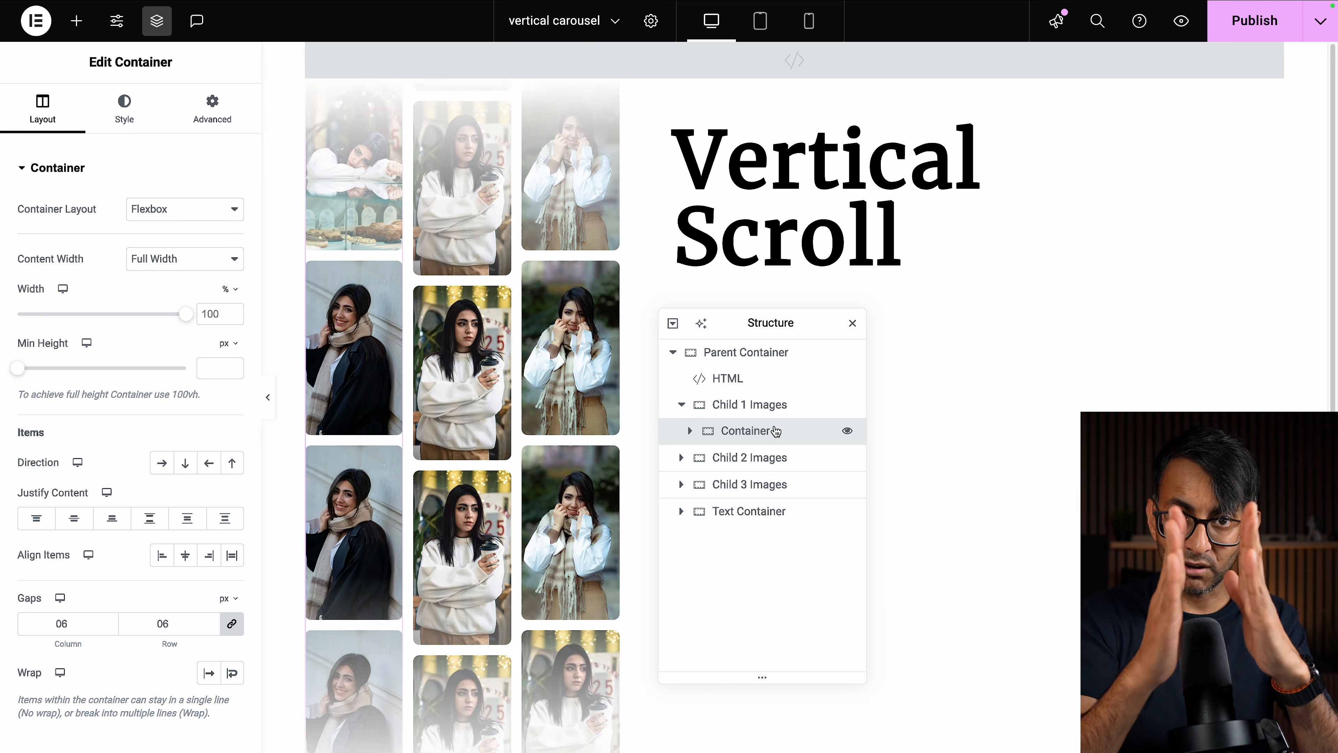
pyautogui.click(208, 108)
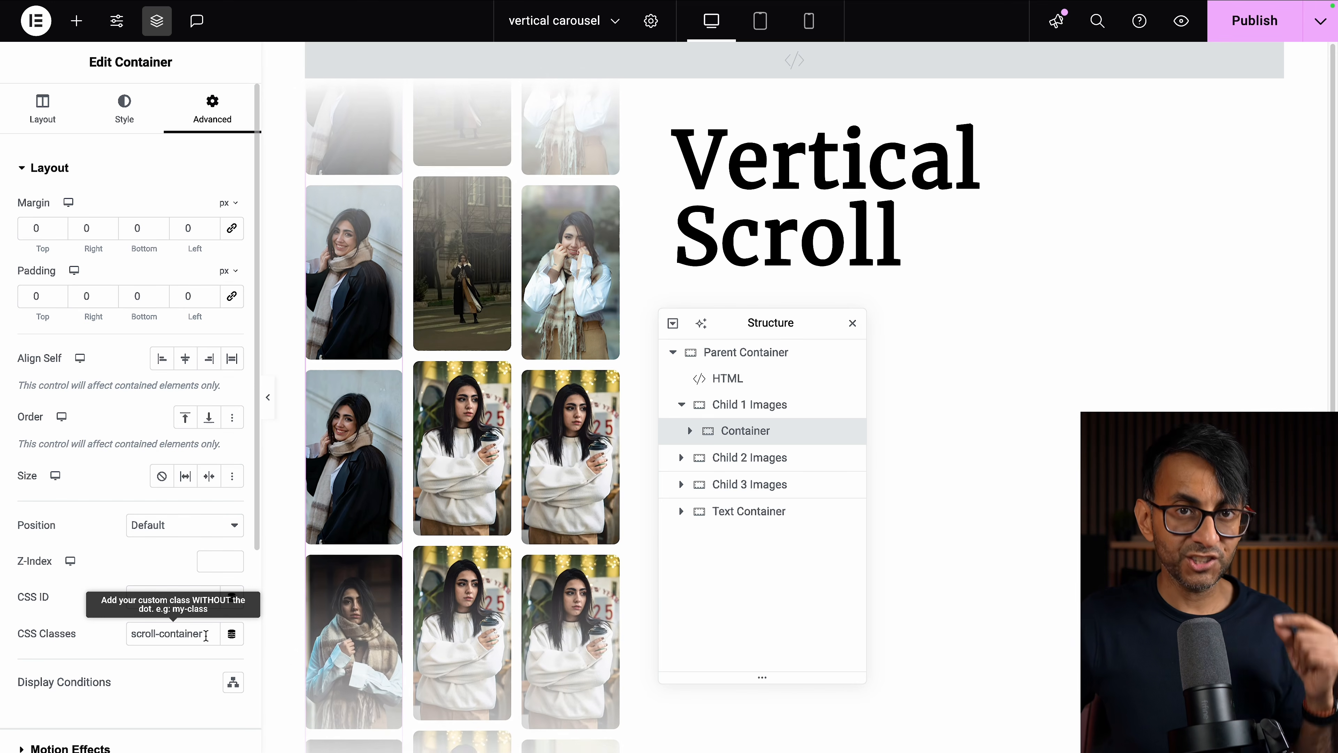
pyautogui.scroll(-3, 211, 630)
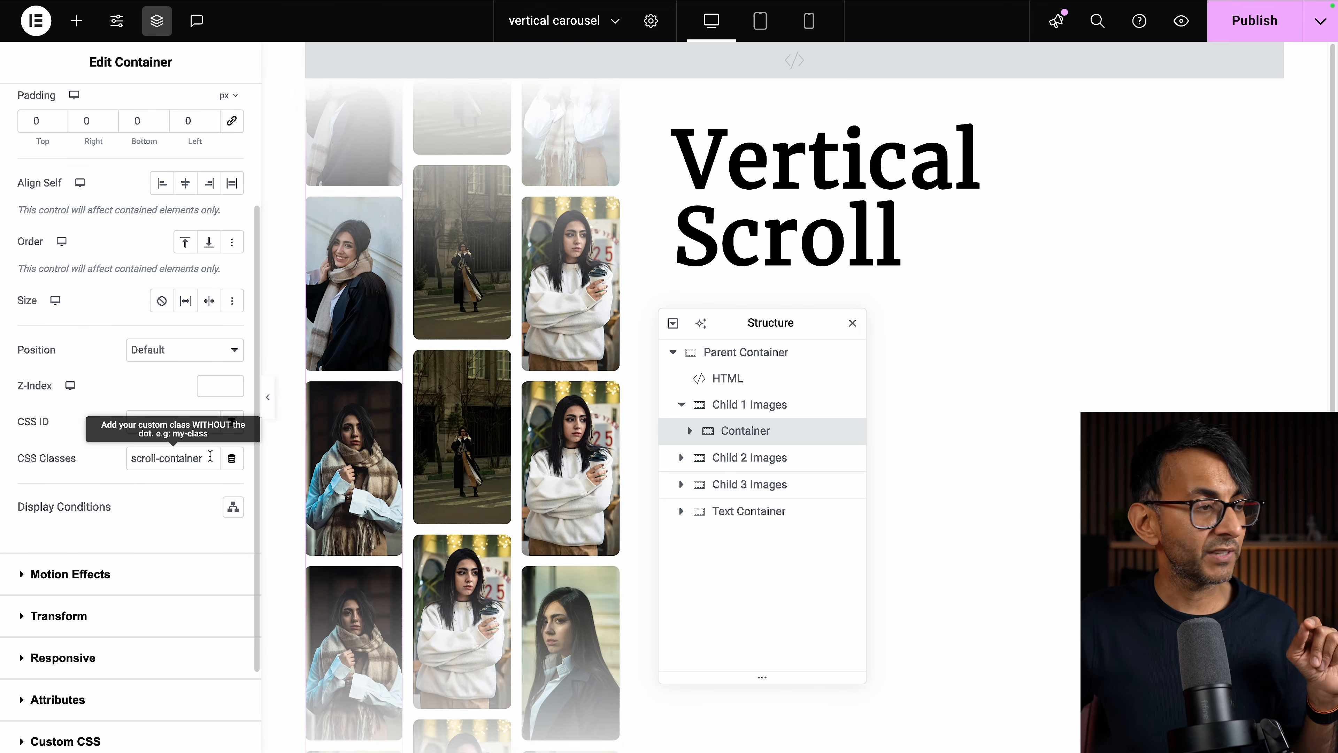
# Step: Expand Child 2 Images and check the CSS class of its nested container
pyautogui.click(681, 459)
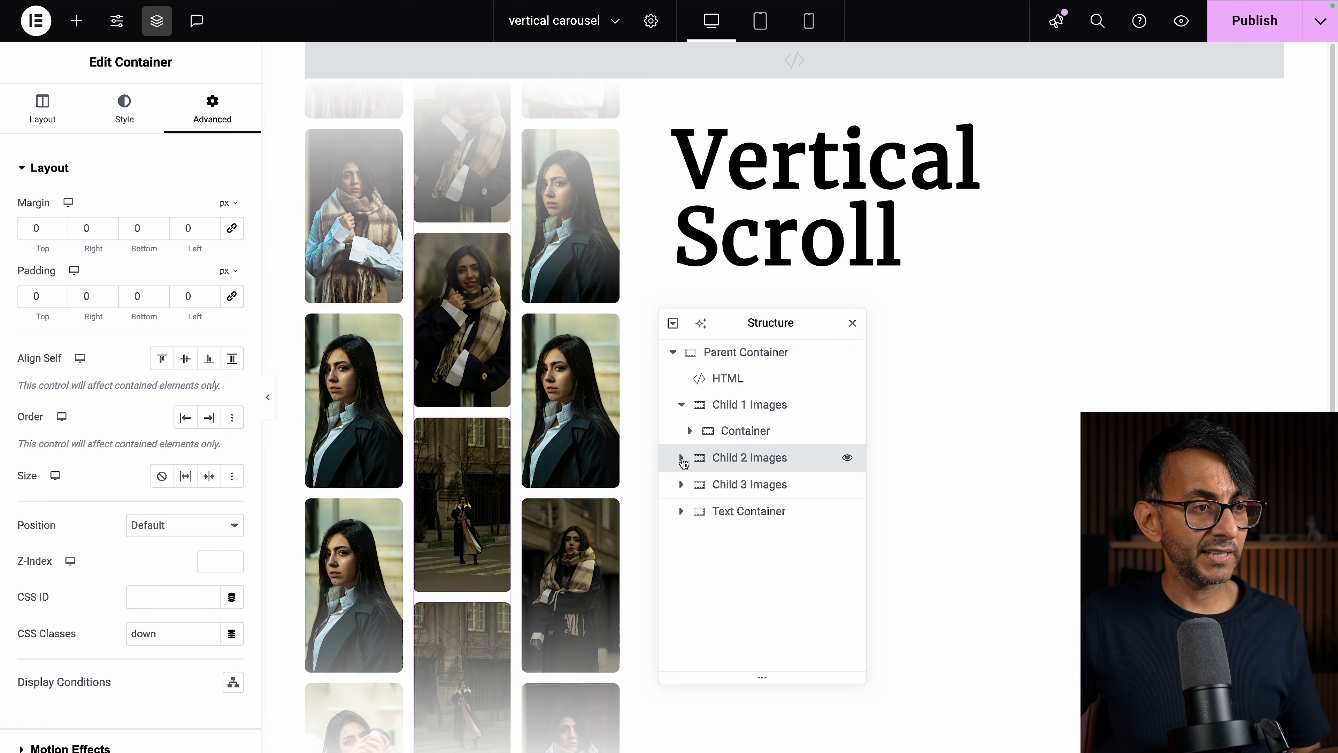
pyautogui.click(681, 458)
pyautogui.click(743, 484)
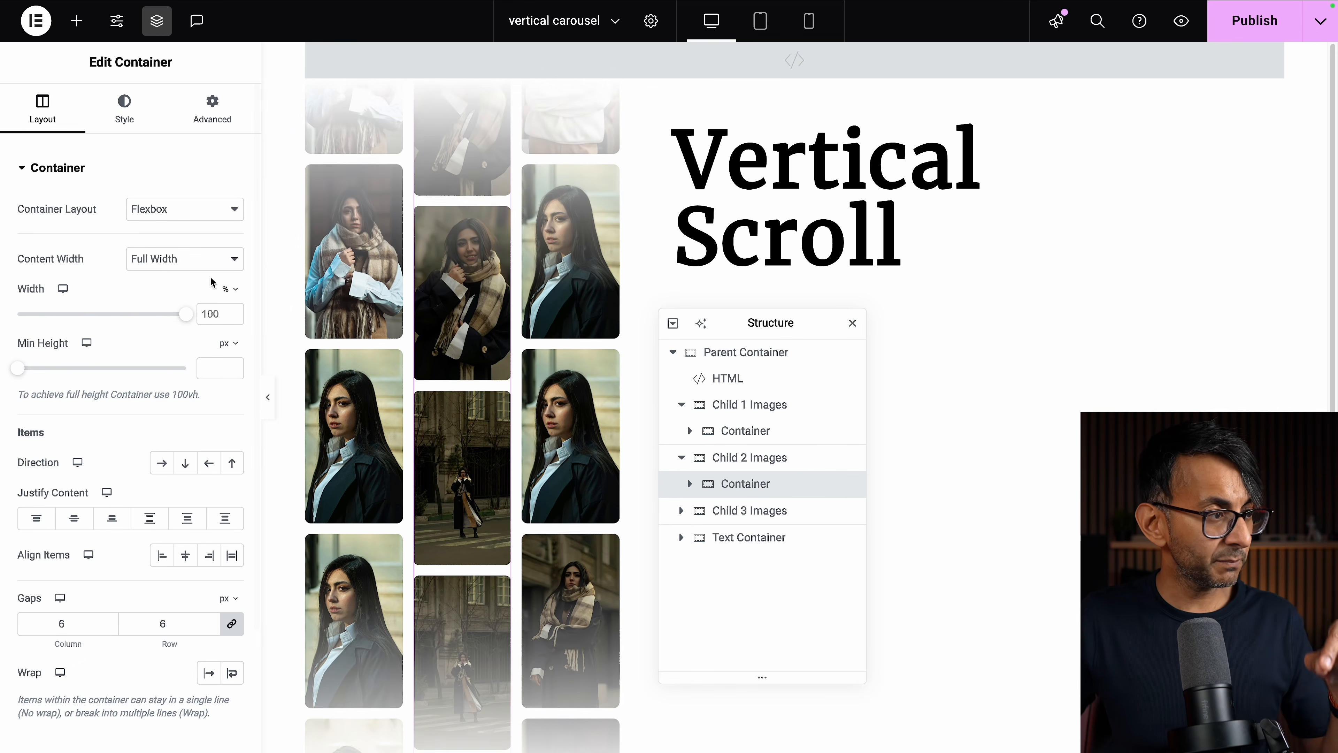
pyautogui.click(213, 108)
pyautogui.scroll(-4, 213, 453)
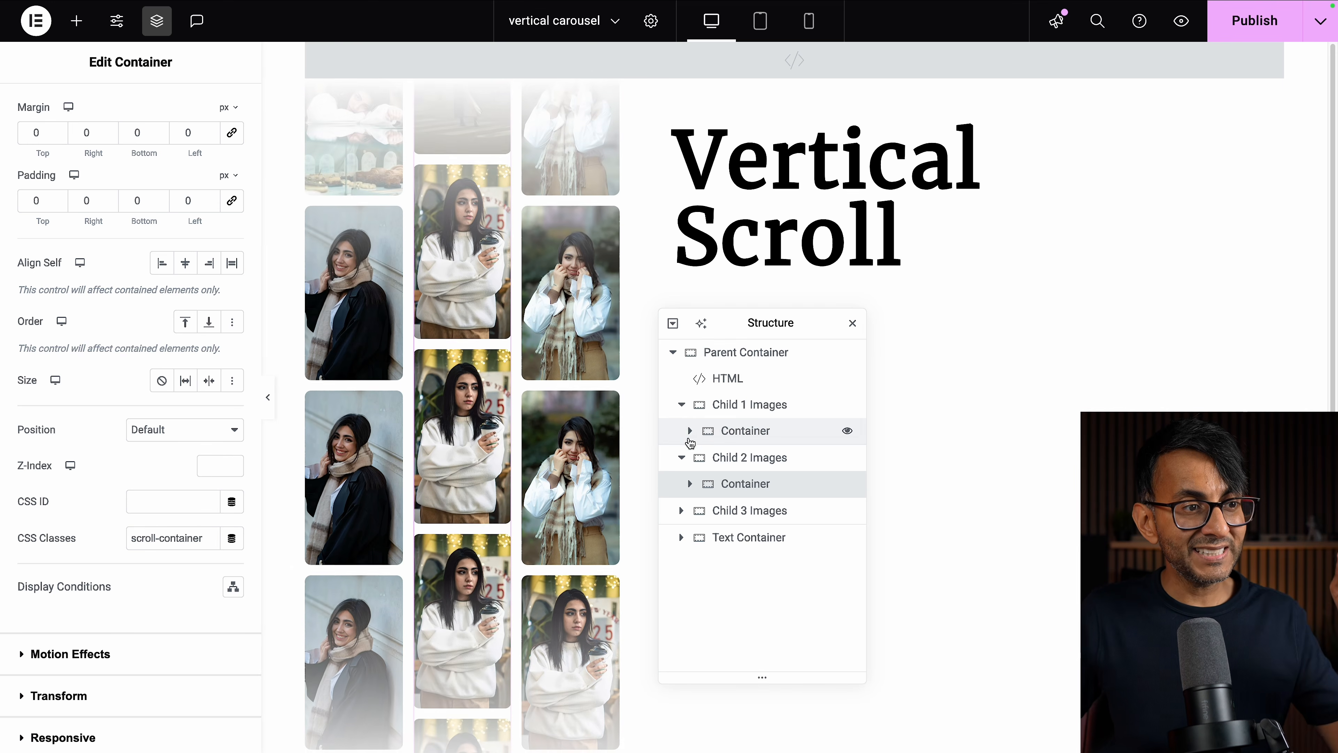
# Step: Expand the nested containers of Child 1 Images and Child 2 Images and look through their image widgets
pyautogui.click(689, 437)
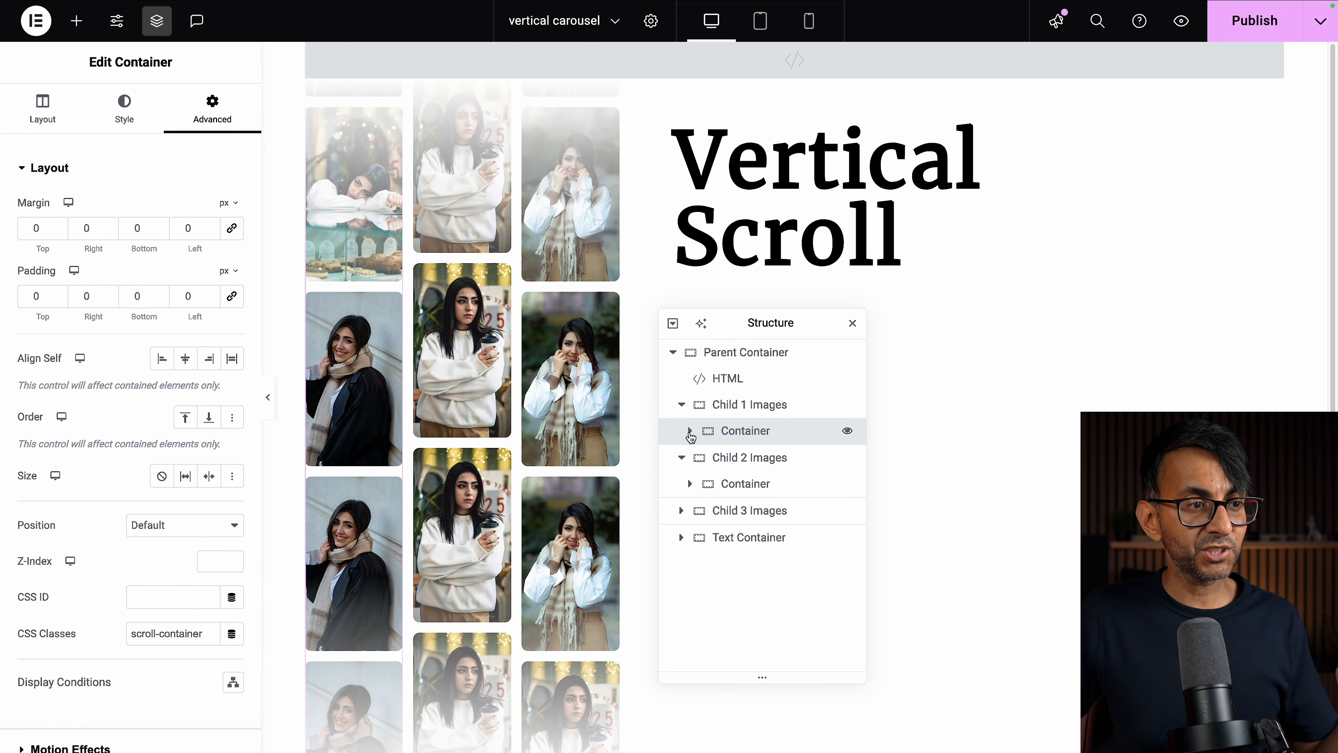
pyautogui.click(690, 431)
pyautogui.scroll(-4, 700, 527)
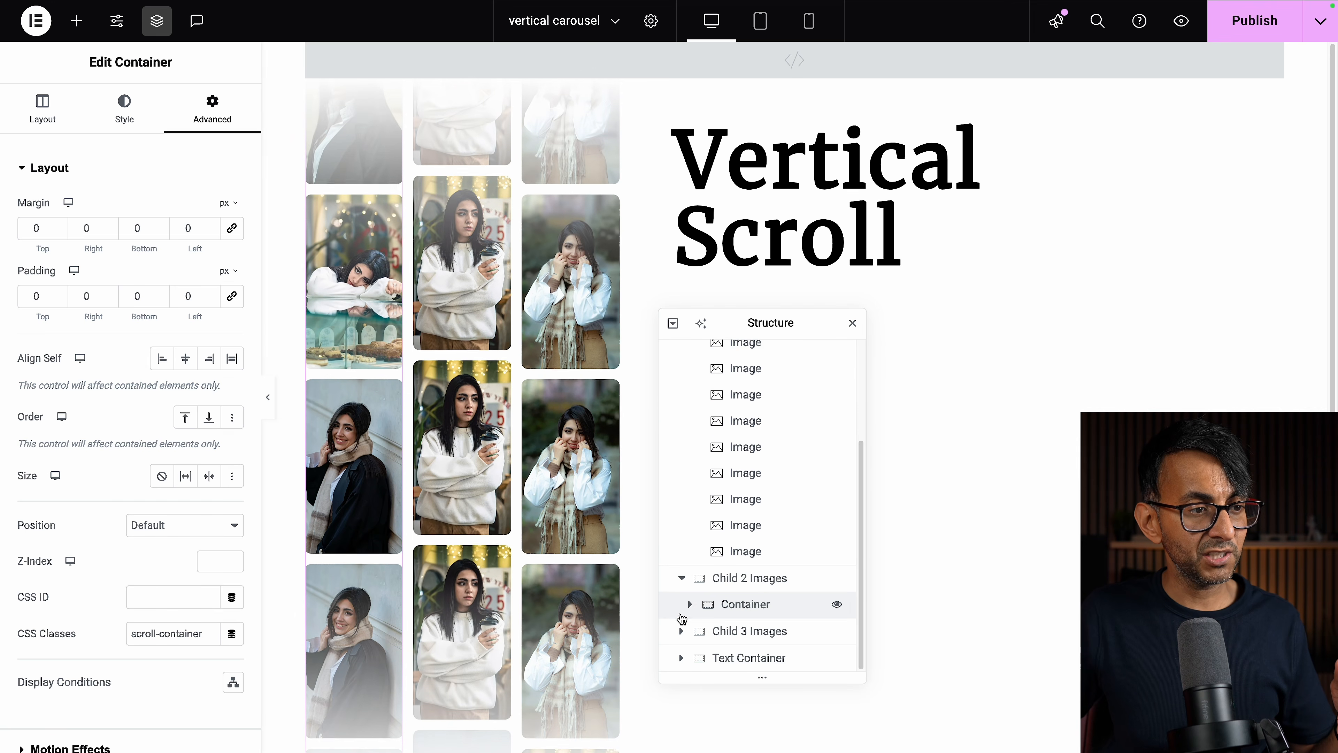
pyautogui.click(689, 605)
pyautogui.scroll(-5, 758, 609)
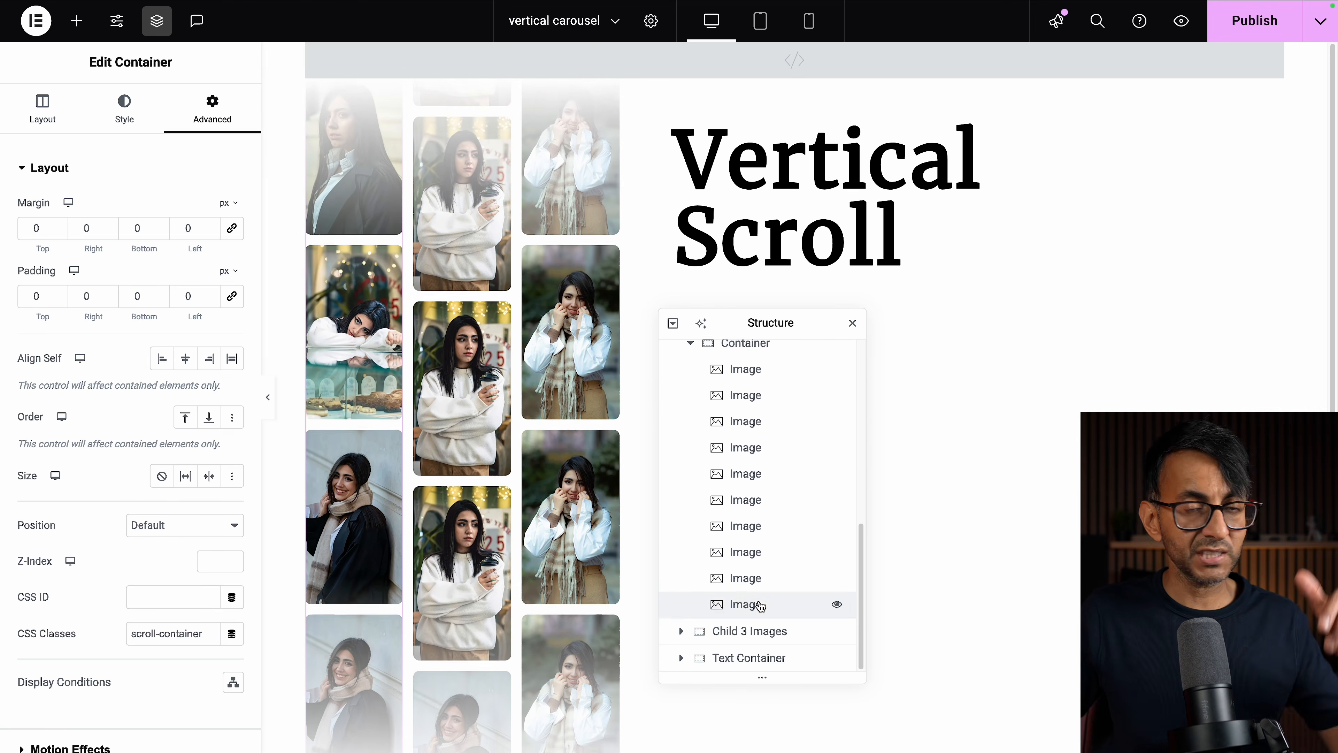
pyautogui.scroll(6, 760, 606)
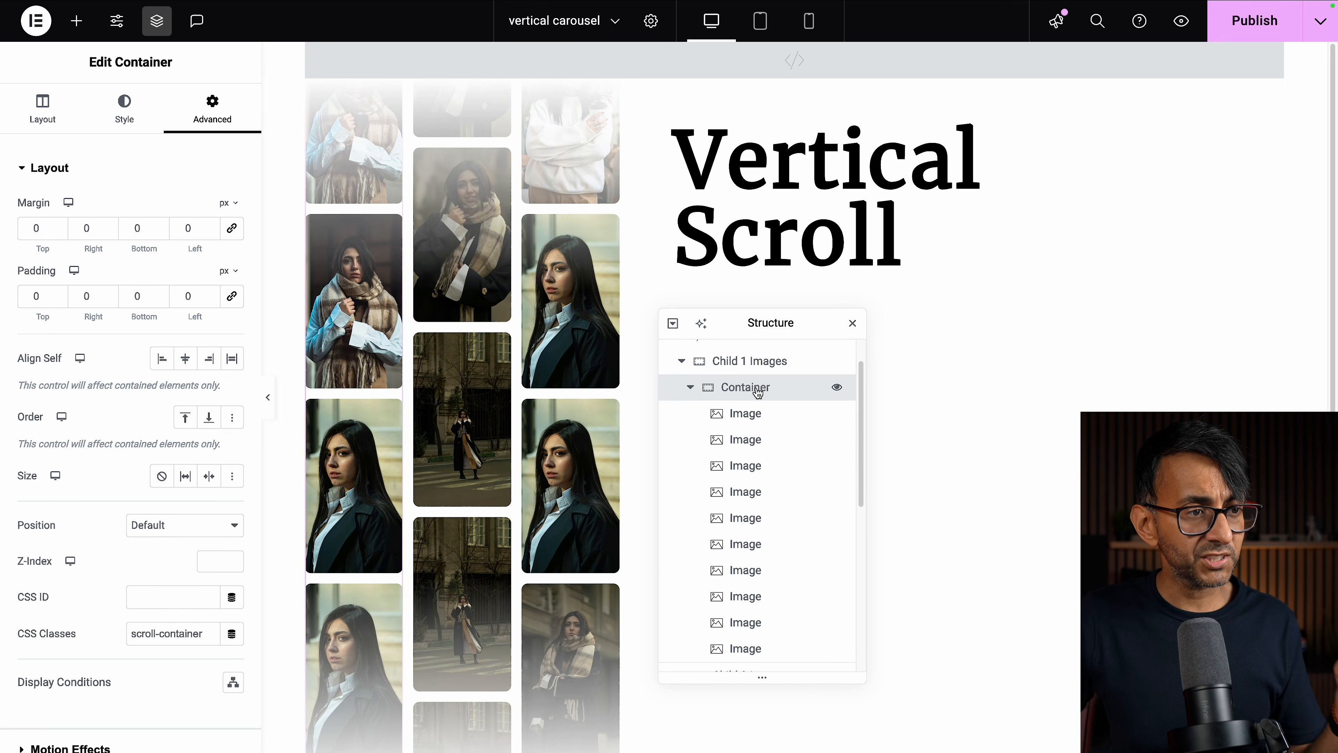
# Step: Inspect the content, style and advanced settings of the first image in Child 1 Images, including its border radius and height
pyautogui.click(763, 423)
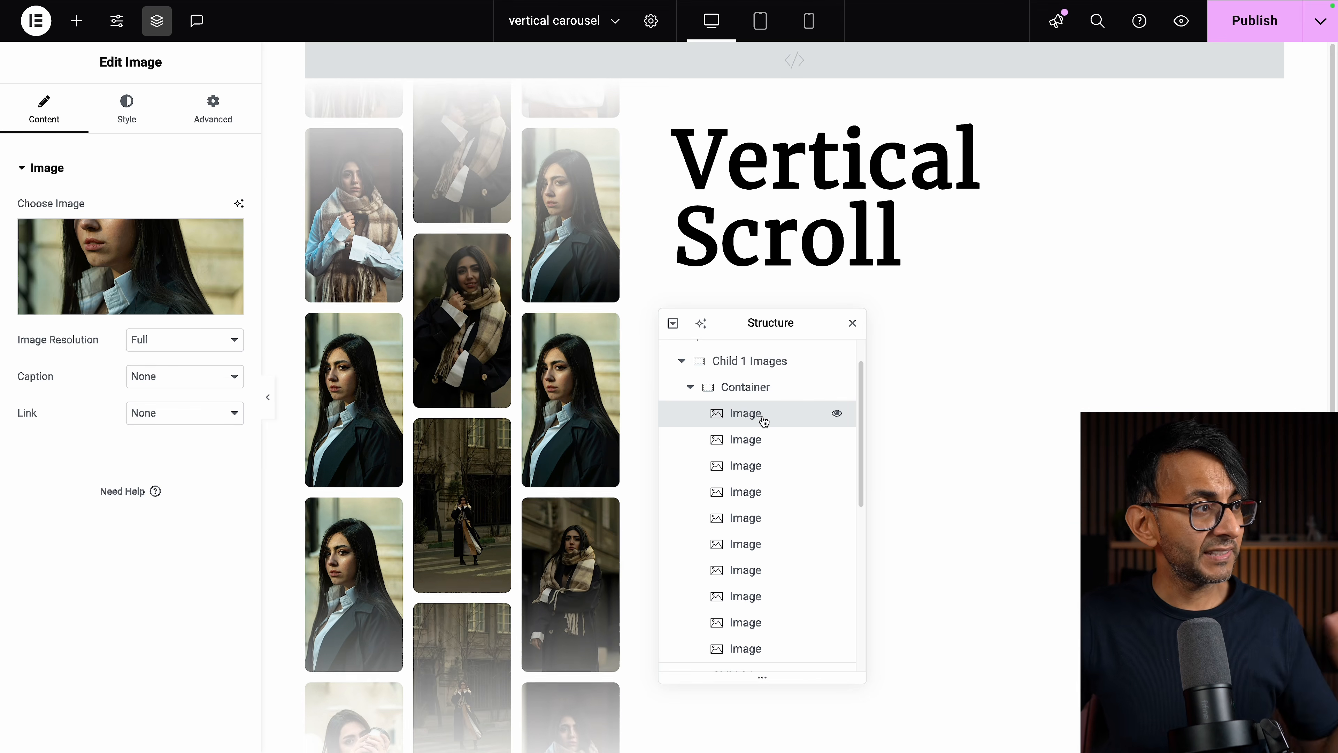
pyautogui.click(137, 107)
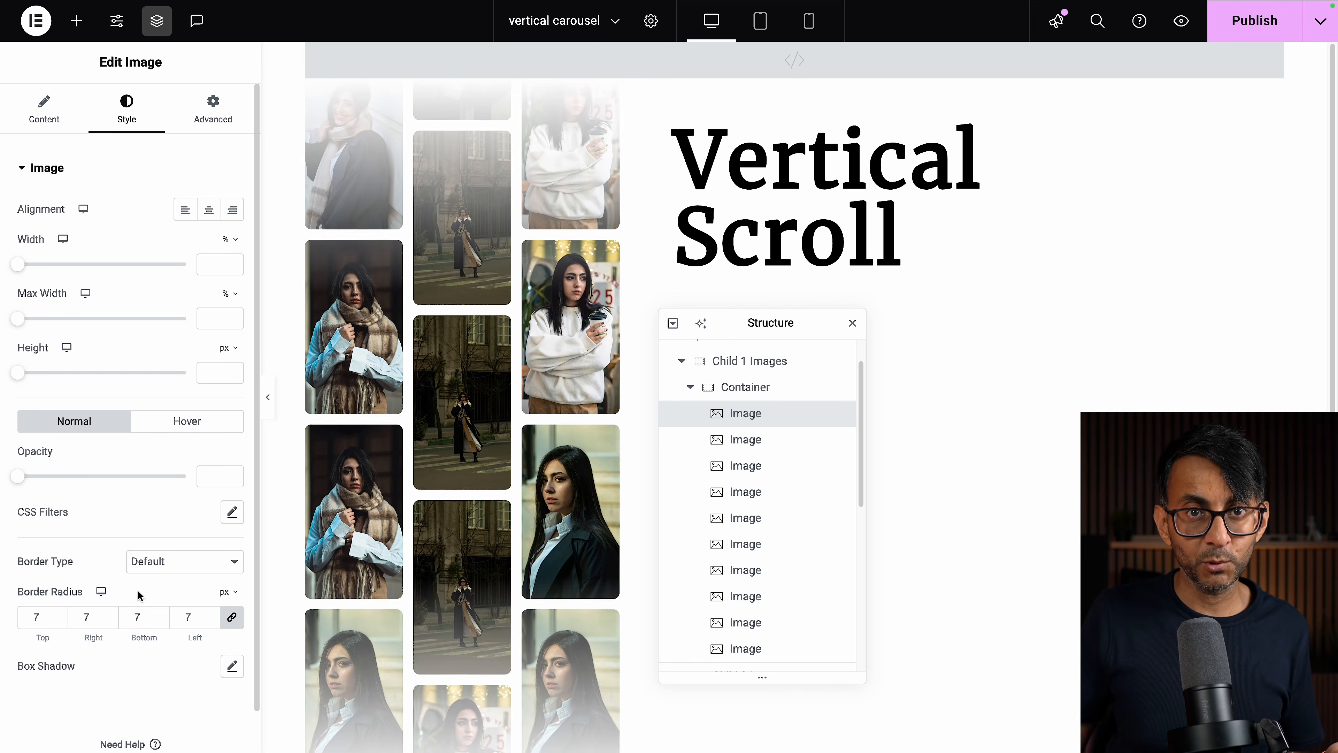
pyautogui.click(217, 128)
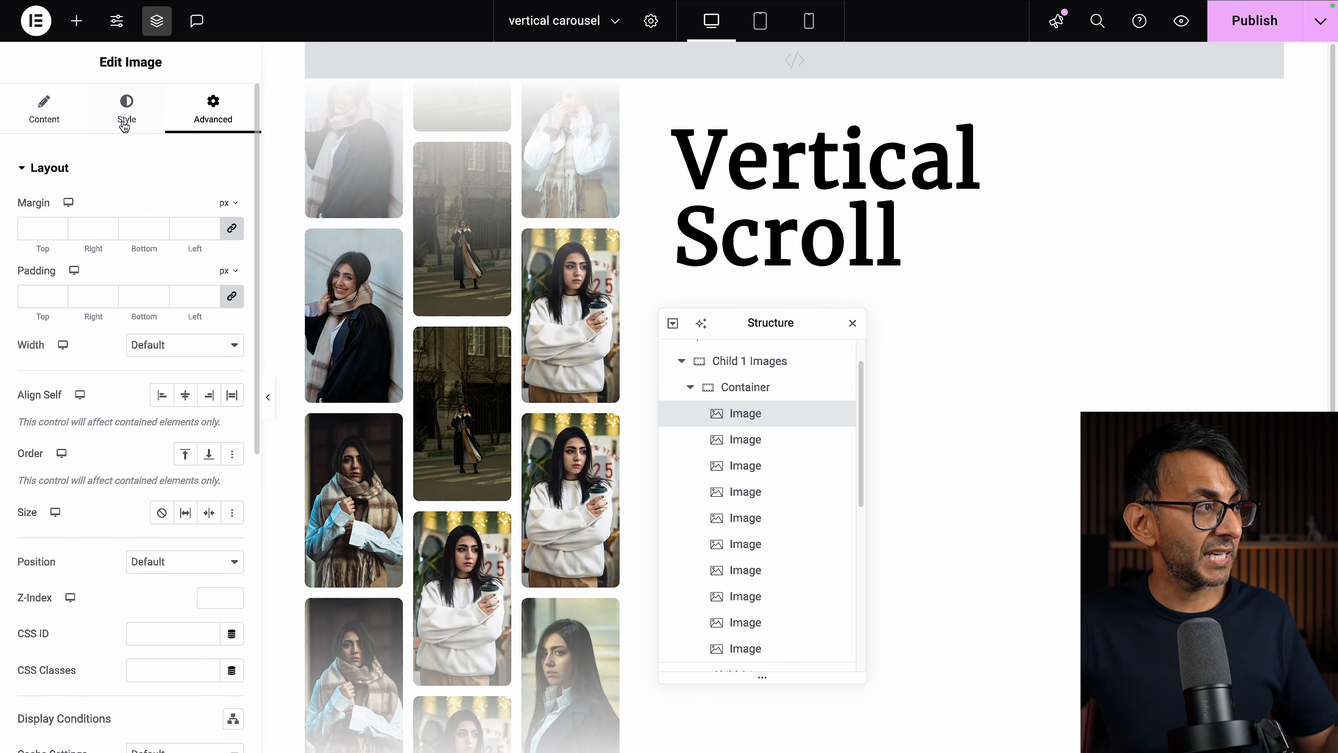
pyautogui.click(127, 120)
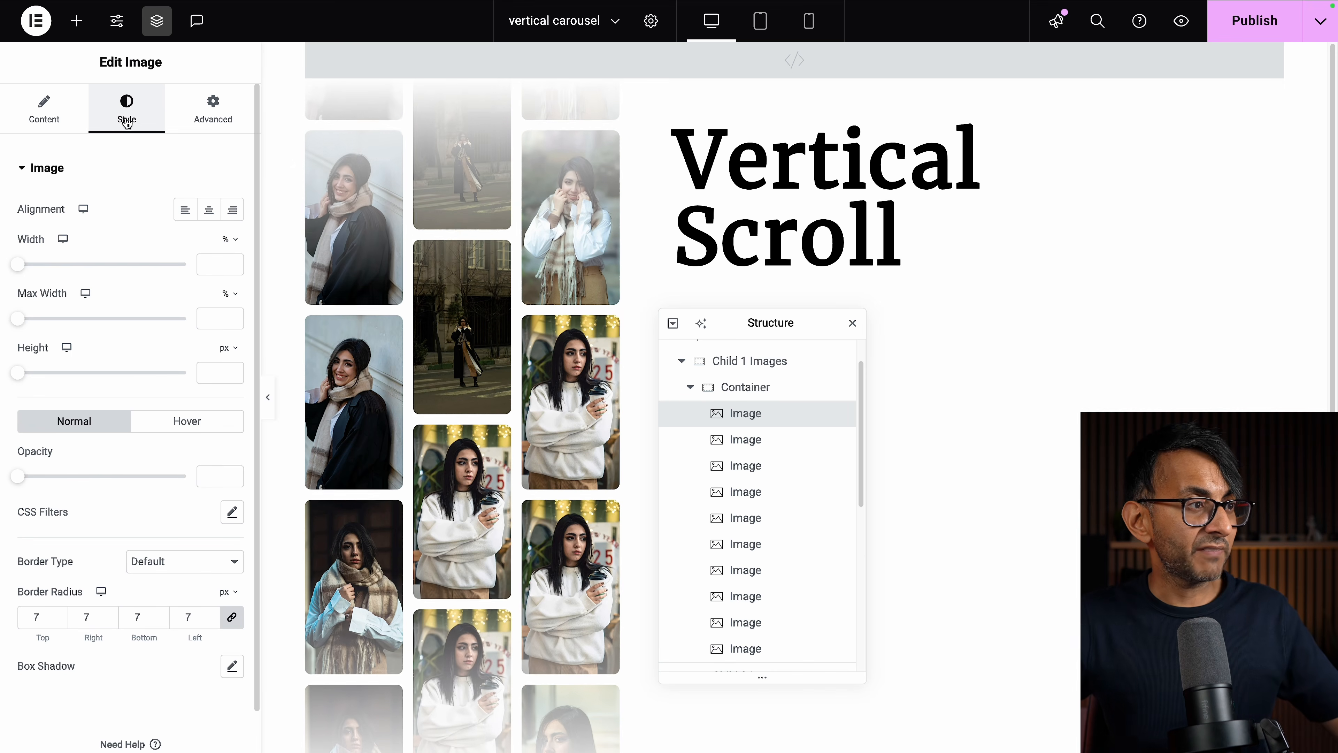
pyautogui.click(213, 372)
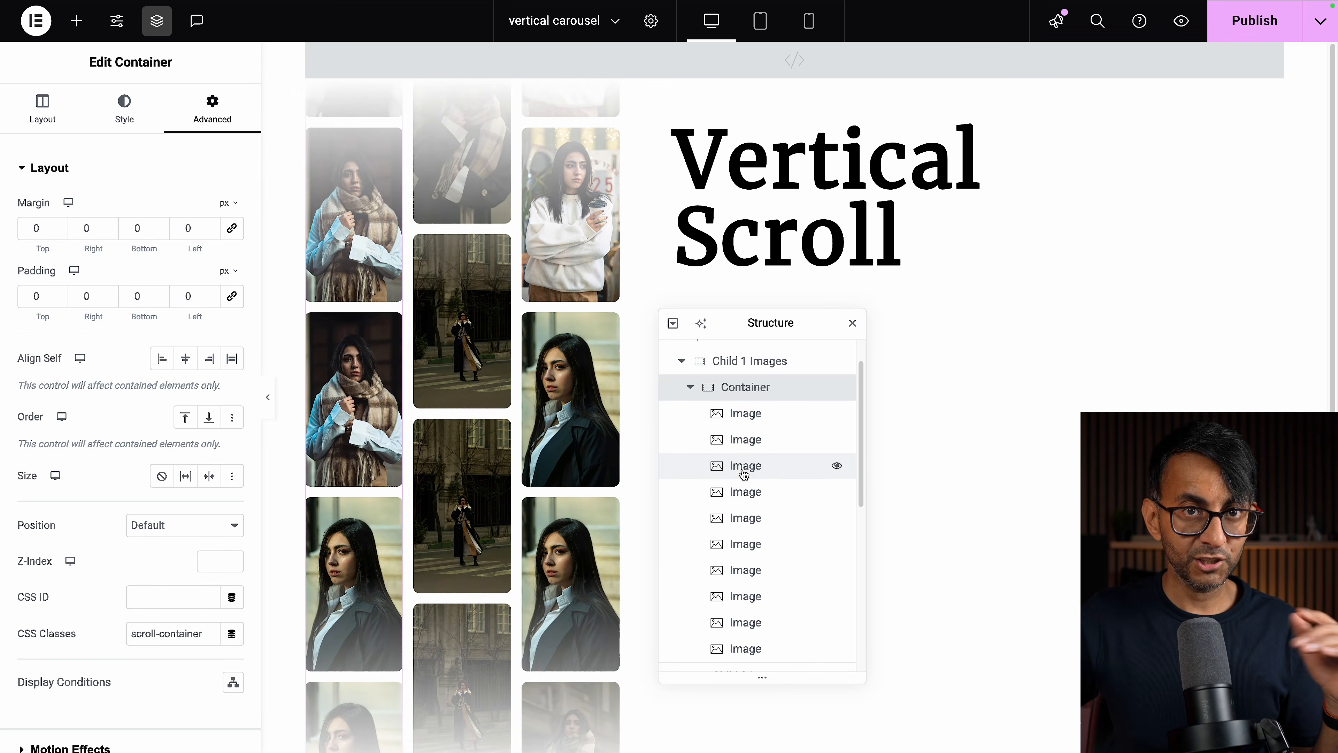
# Step: Open the HTML widget in the Parent Container, widen the settings panel and look through its CSS code
pyautogui.scroll(2, 755, 421)
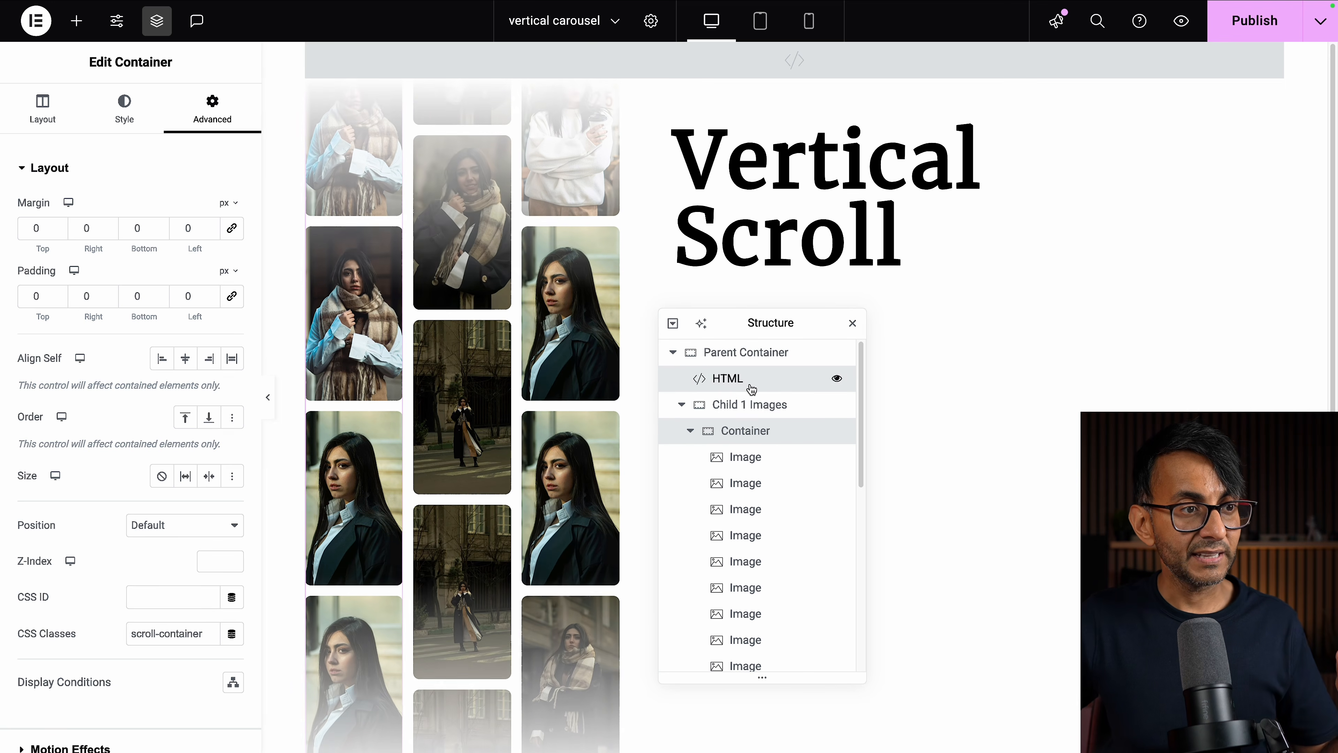
pyautogui.click(751, 387)
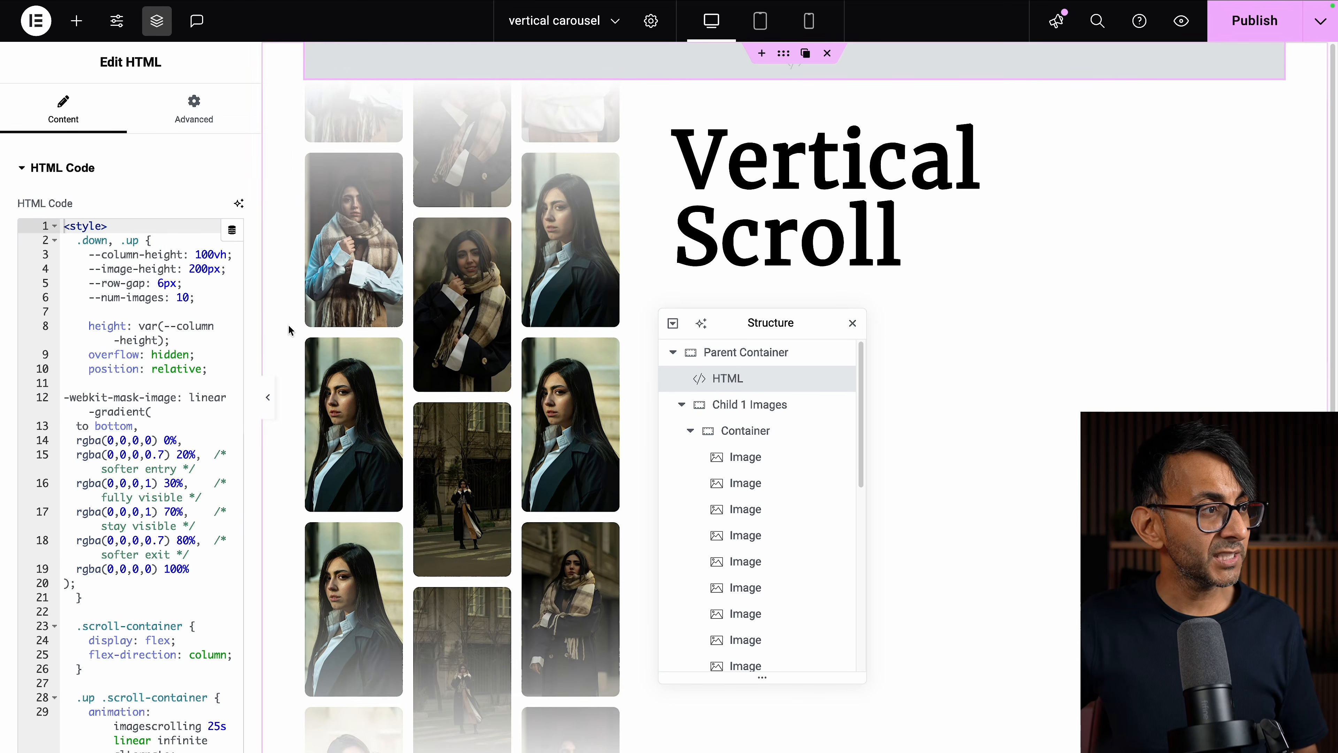
pyautogui.moveTo(261, 311); pyautogui.dragTo(432, 312)
pyautogui.scroll(-10, 320, 442)
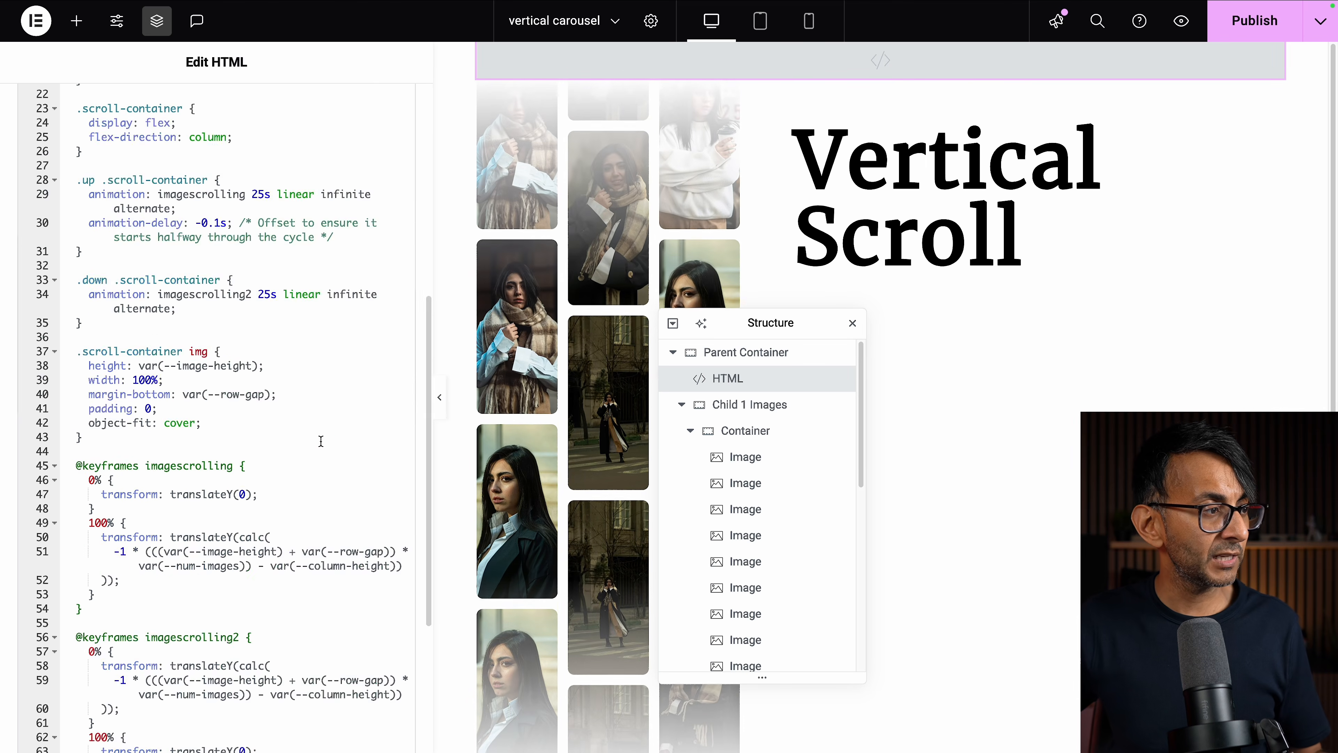
pyautogui.scroll(5, 321, 440)
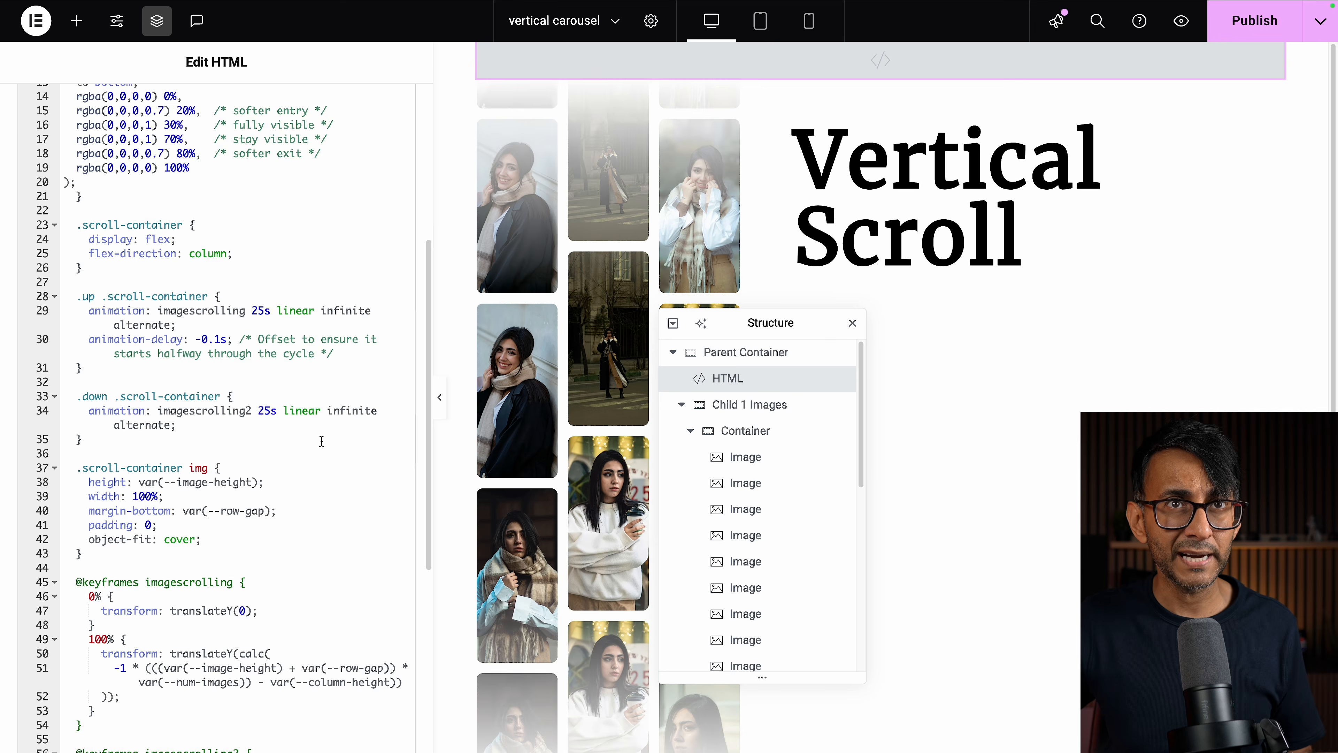
pyautogui.scroll(6, 321, 441)
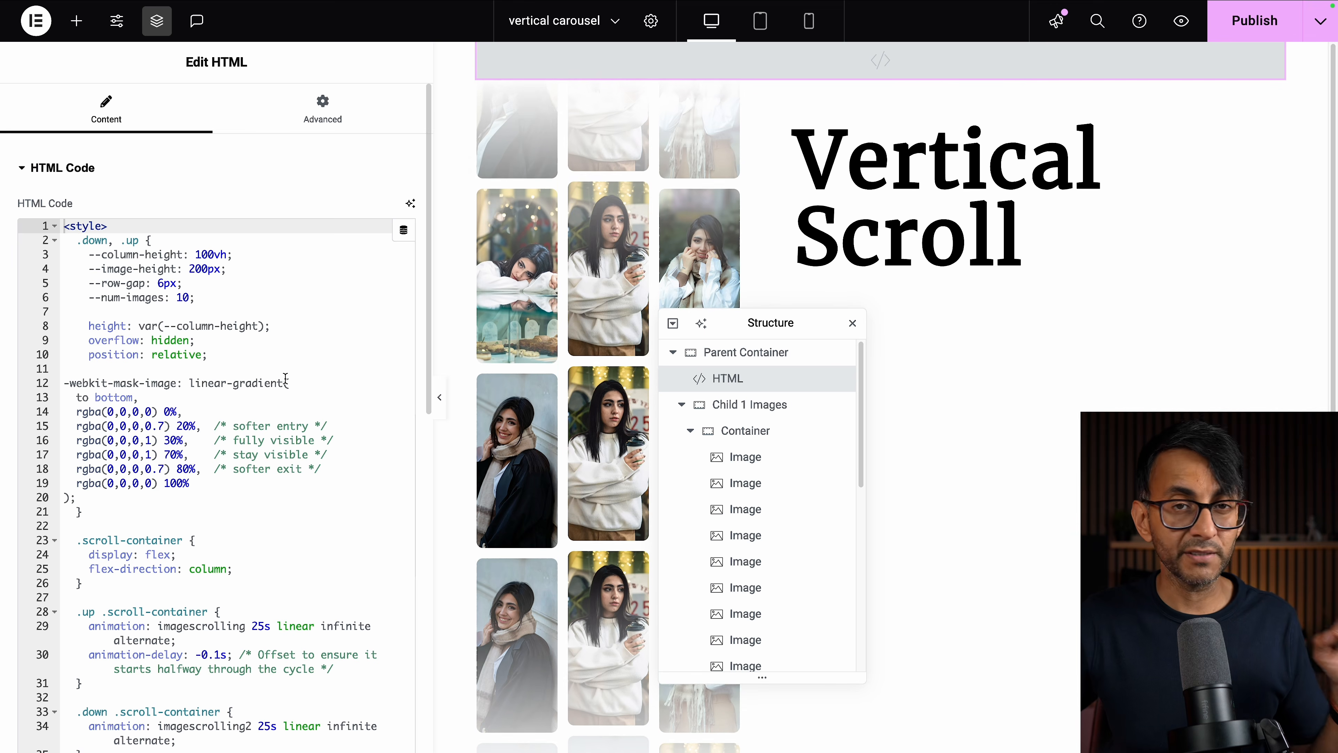
# Step: Examine the size variables in the .down, .up rule, including the --column-height value
pyautogui.click(309, 344)
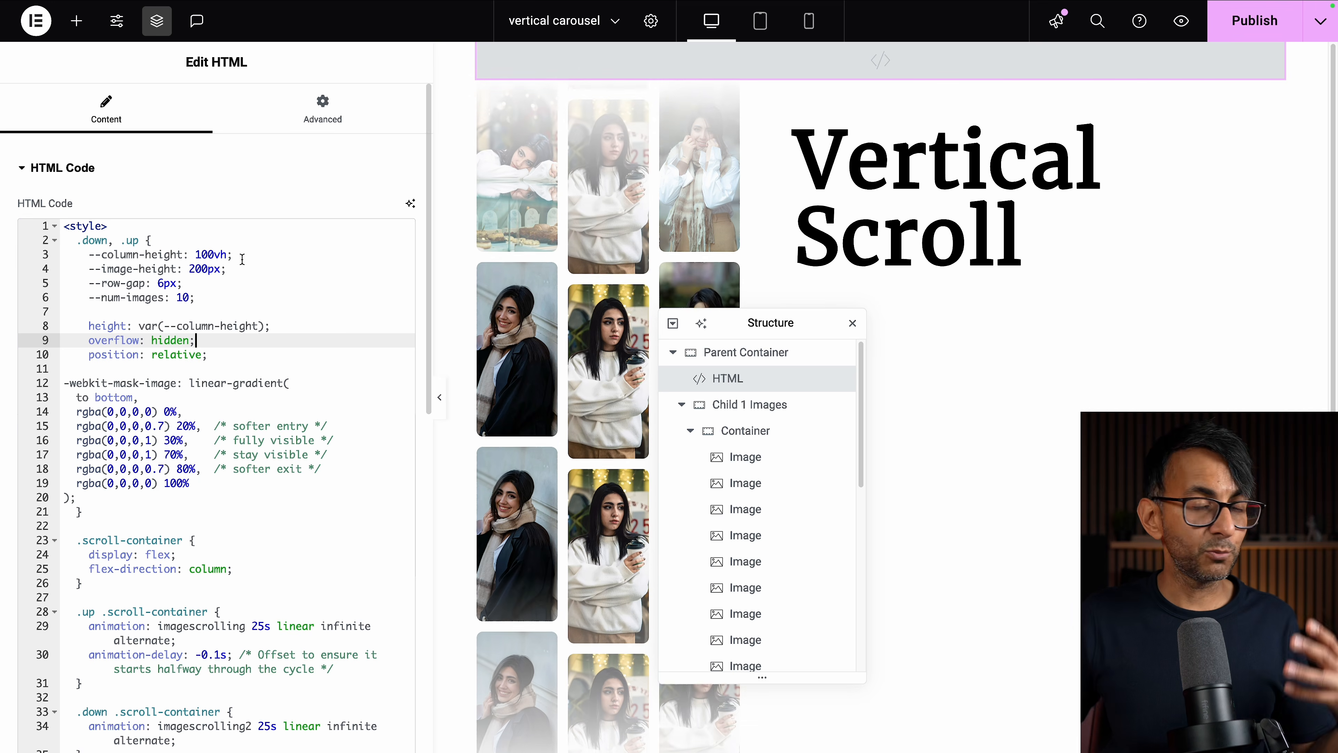
pyautogui.click(237, 279)
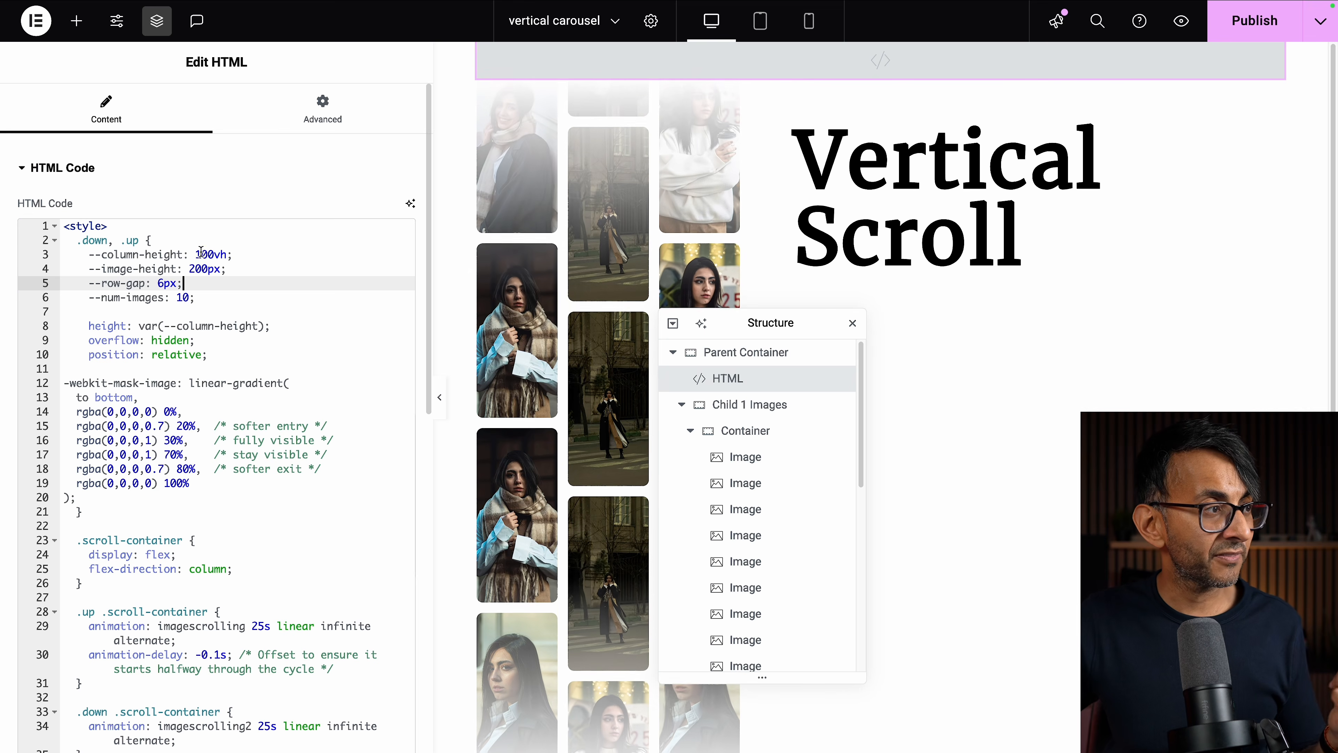
pyautogui.moveTo(227, 256); pyautogui.dragTo(191, 254)
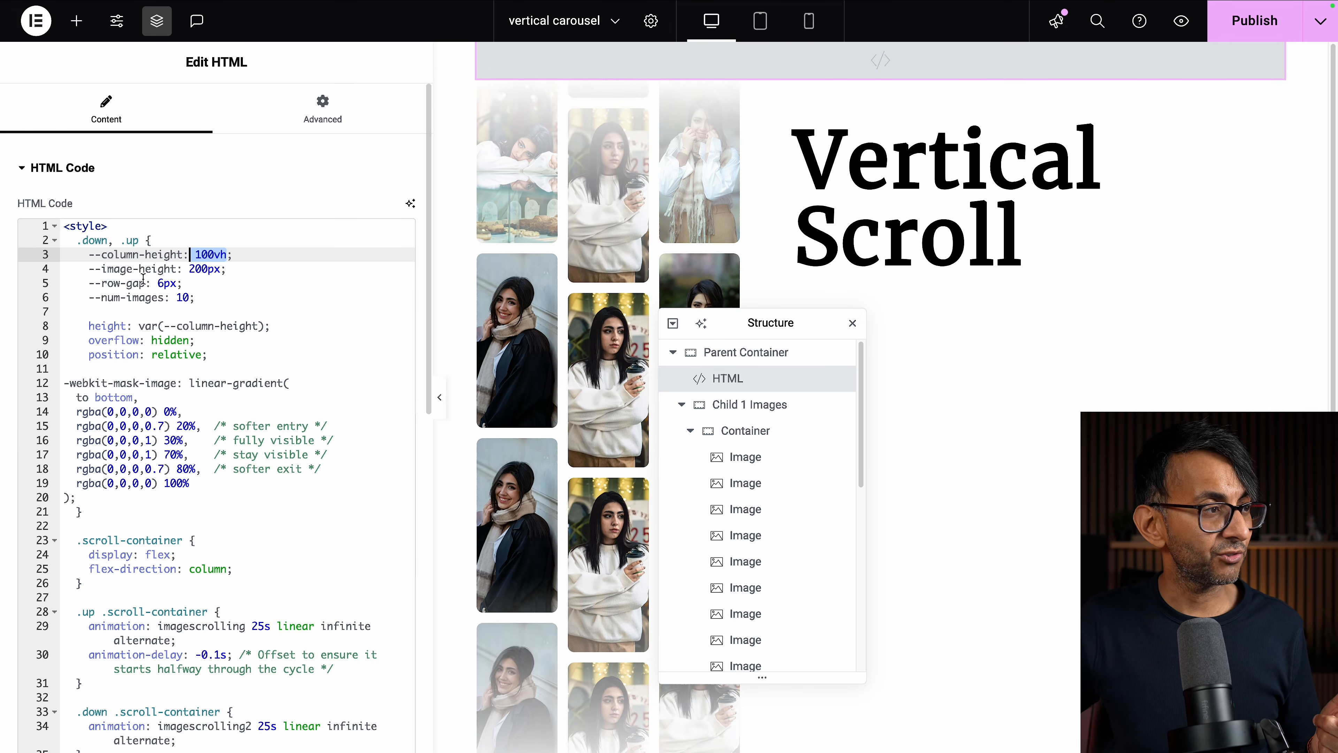
# Step: Set the --image-height variable to 200px, then preview the carousel with the Structure window and settings panel out of the way
pyautogui.click(195, 269)
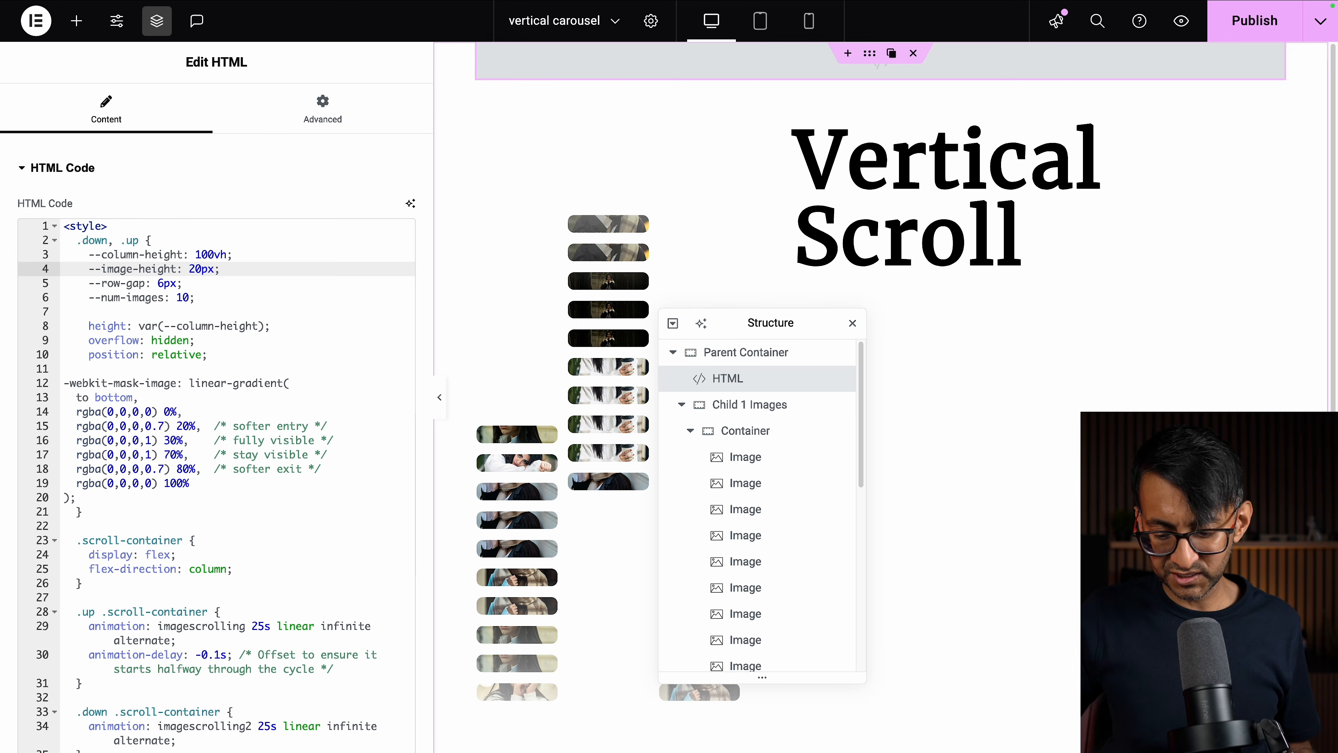
pyautogui.write('0')
pyautogui.click(852, 322)
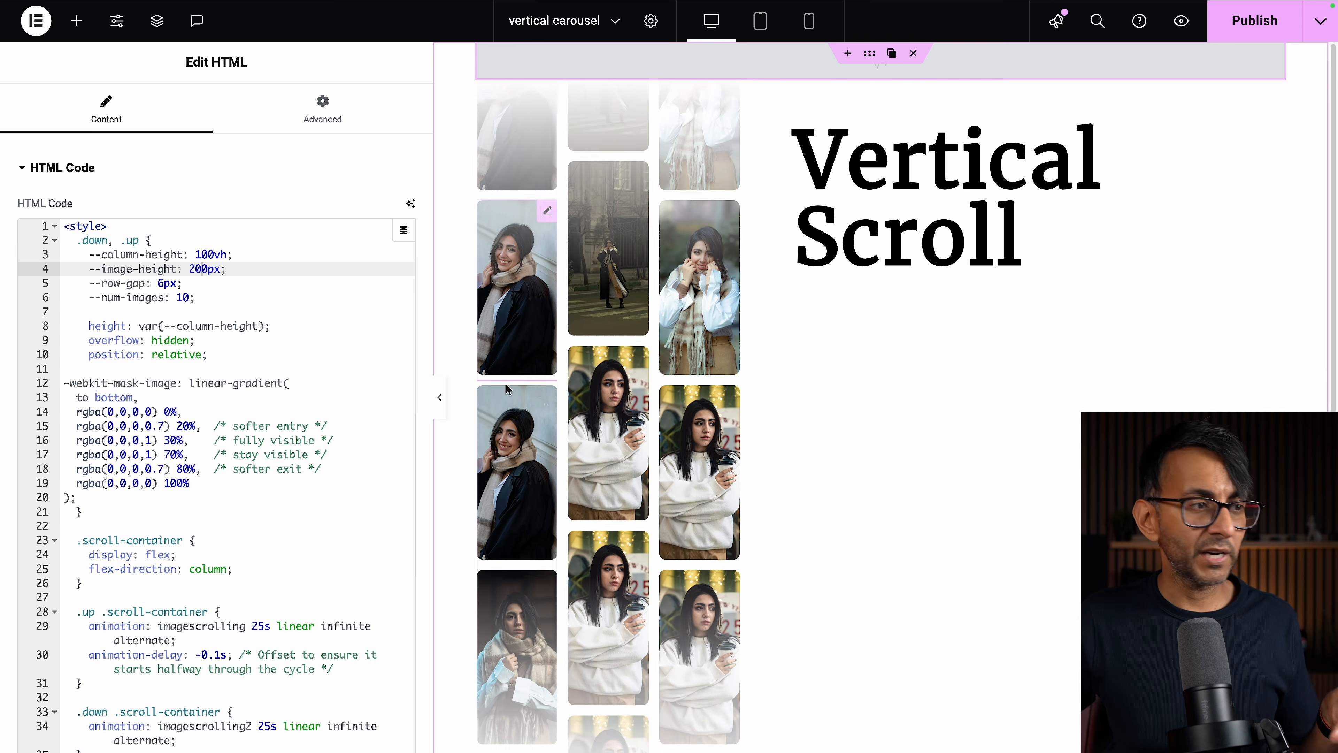
pyautogui.click(439, 397)
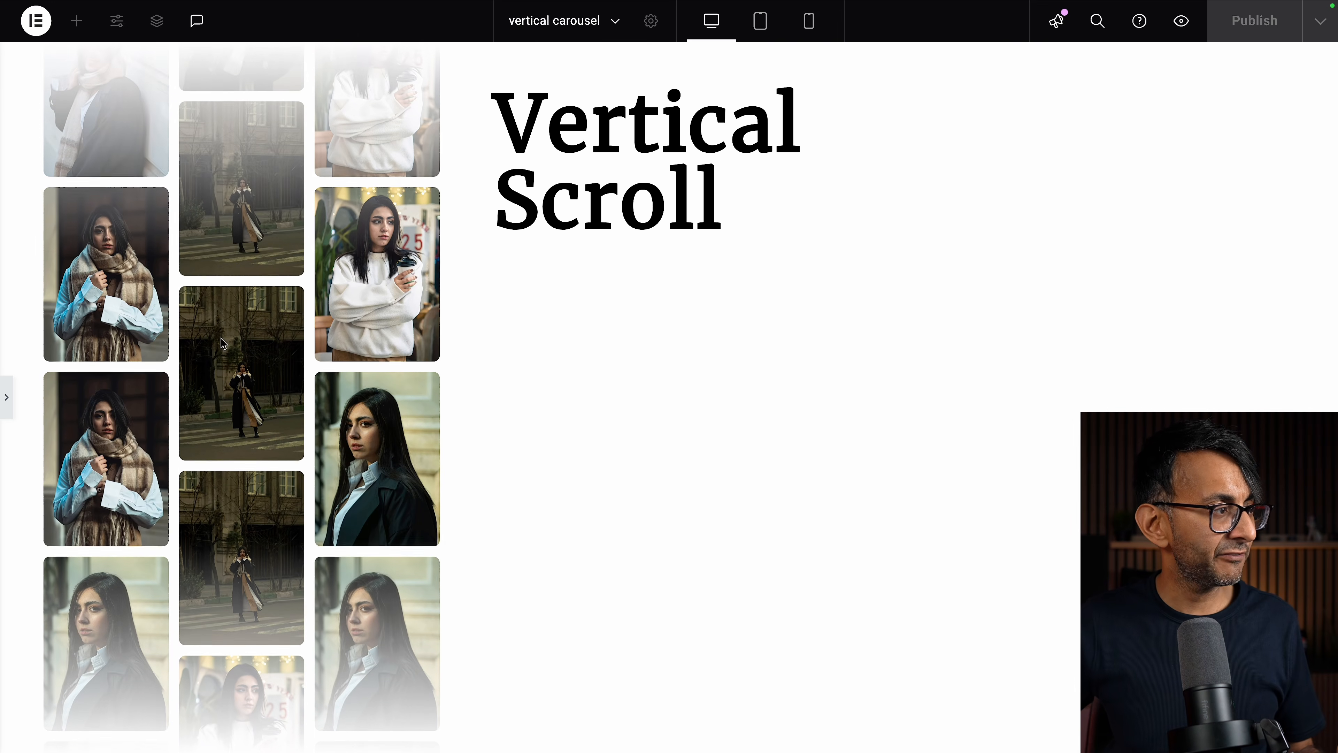
pyautogui.click(6, 397)
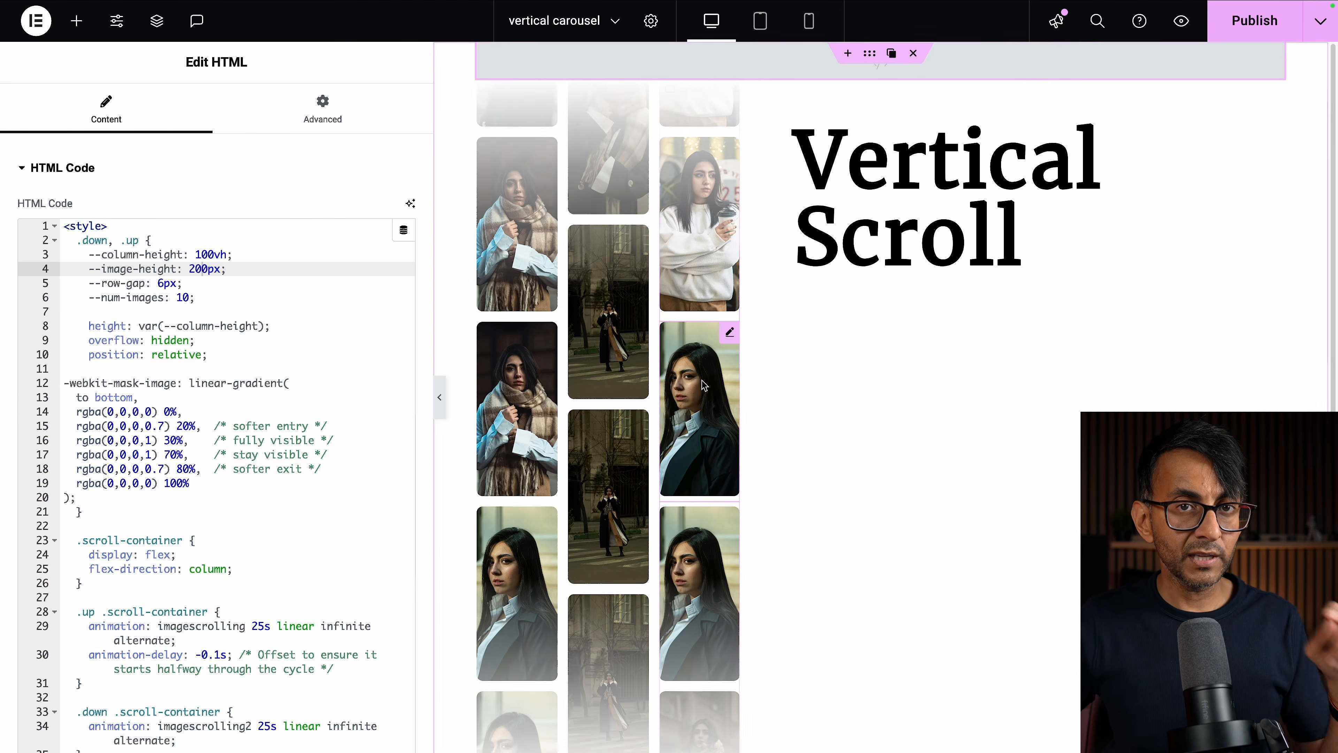
# Step: Try deleting the -webkit-mask-image gradient block from the HTML code and preview the carousel without the settings panel
pyautogui.moveTo(75, 497); pyautogui.dragTo(3, 381)
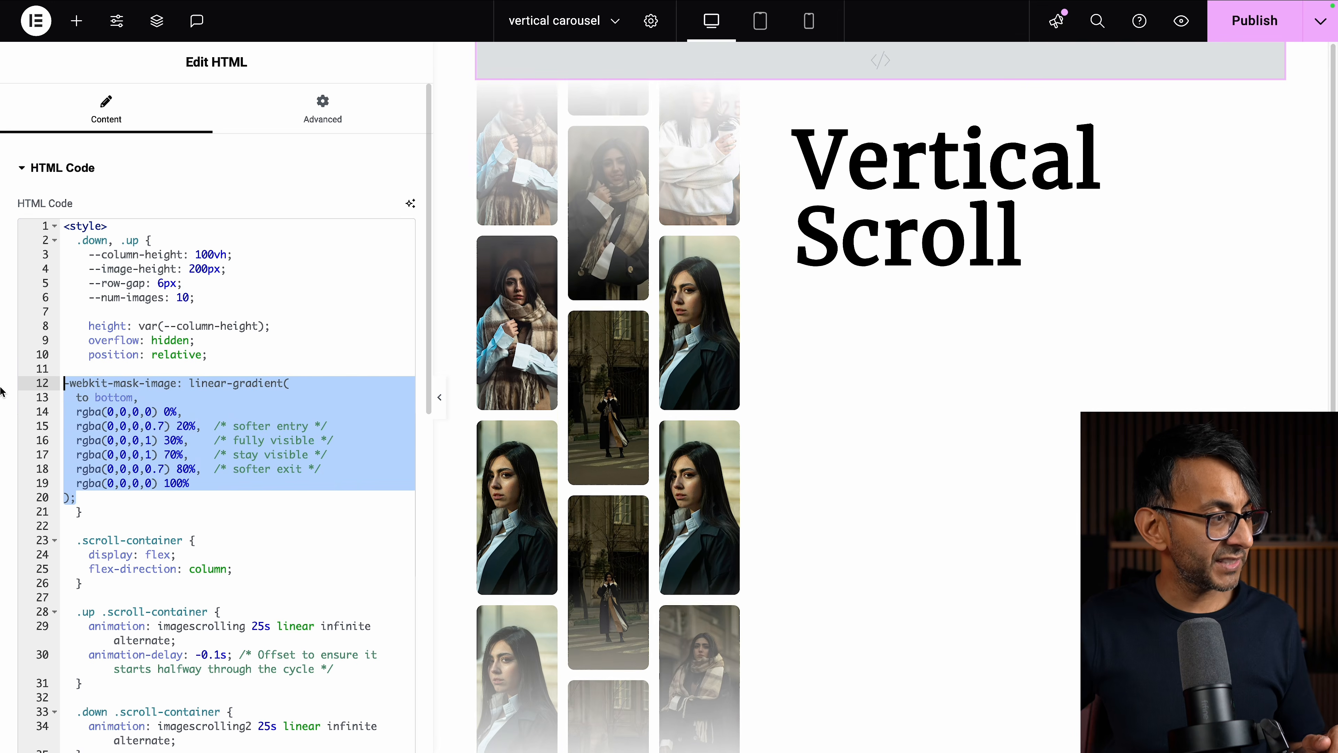
pyautogui.press('BackSpace')
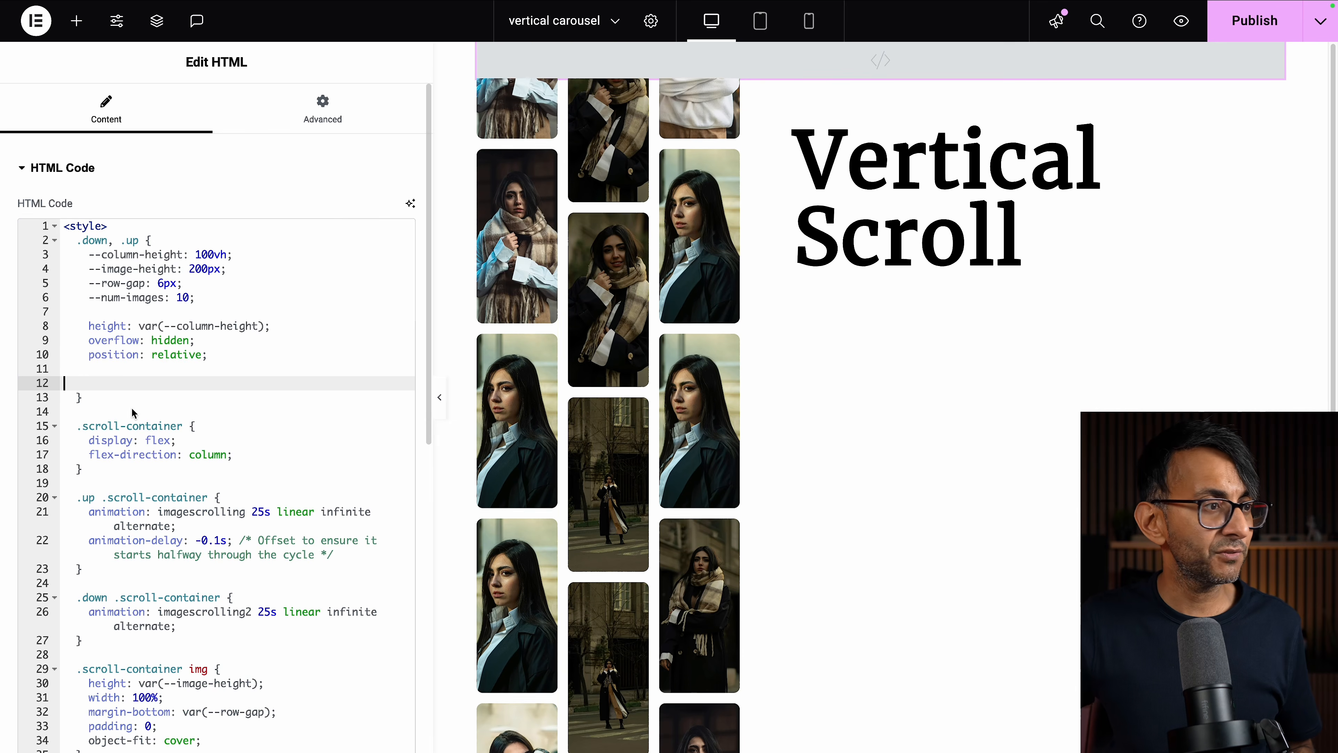
pyautogui.click(441, 402)
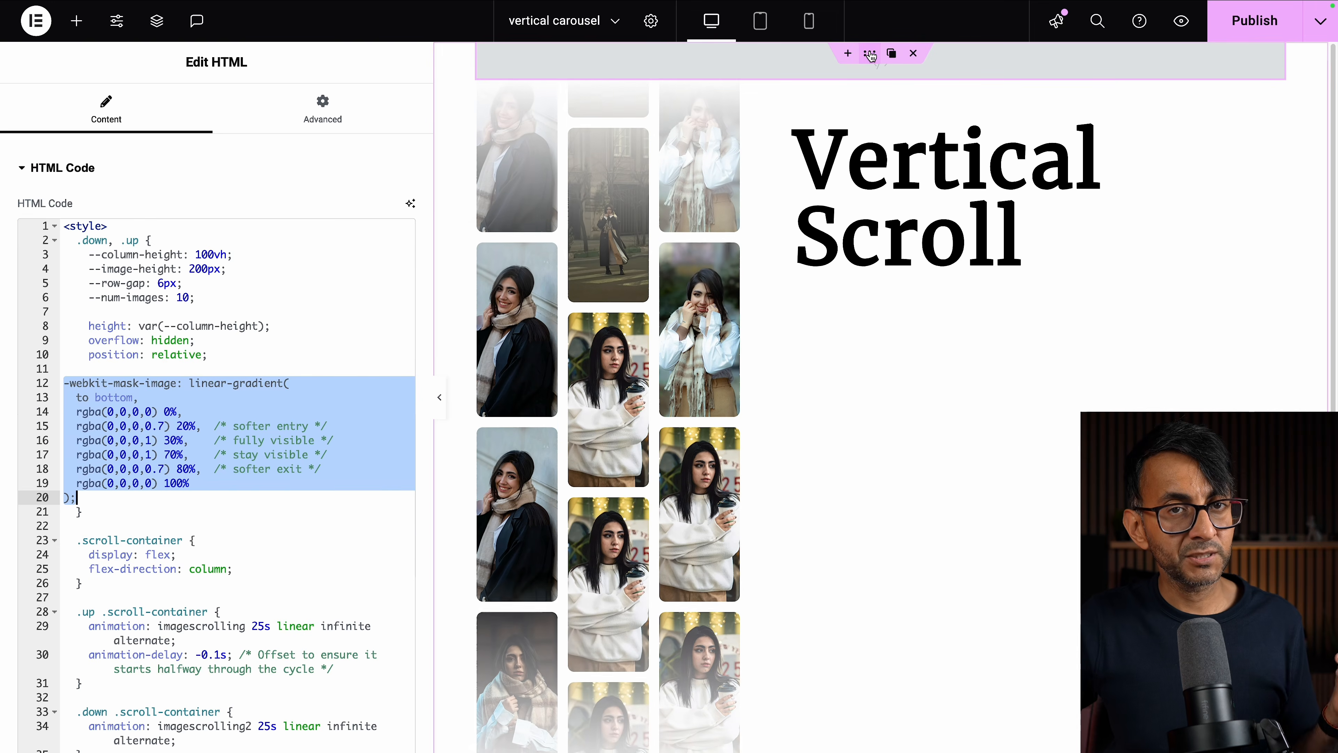
# Step: Try a black global background color on the Parent Container and preview the carousel on it
pyautogui.click(870, 54)
pyautogui.click(209, 115)
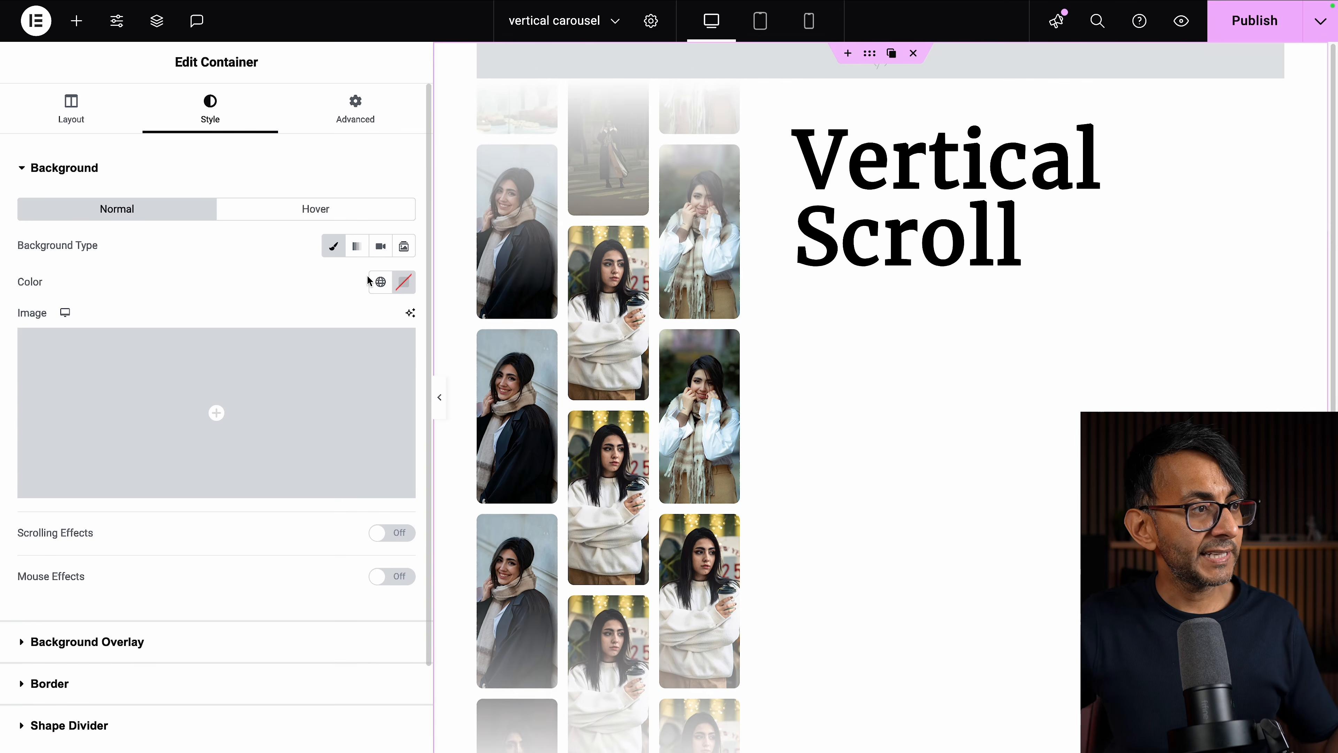
pyautogui.click(381, 281)
pyautogui.click(251, 379)
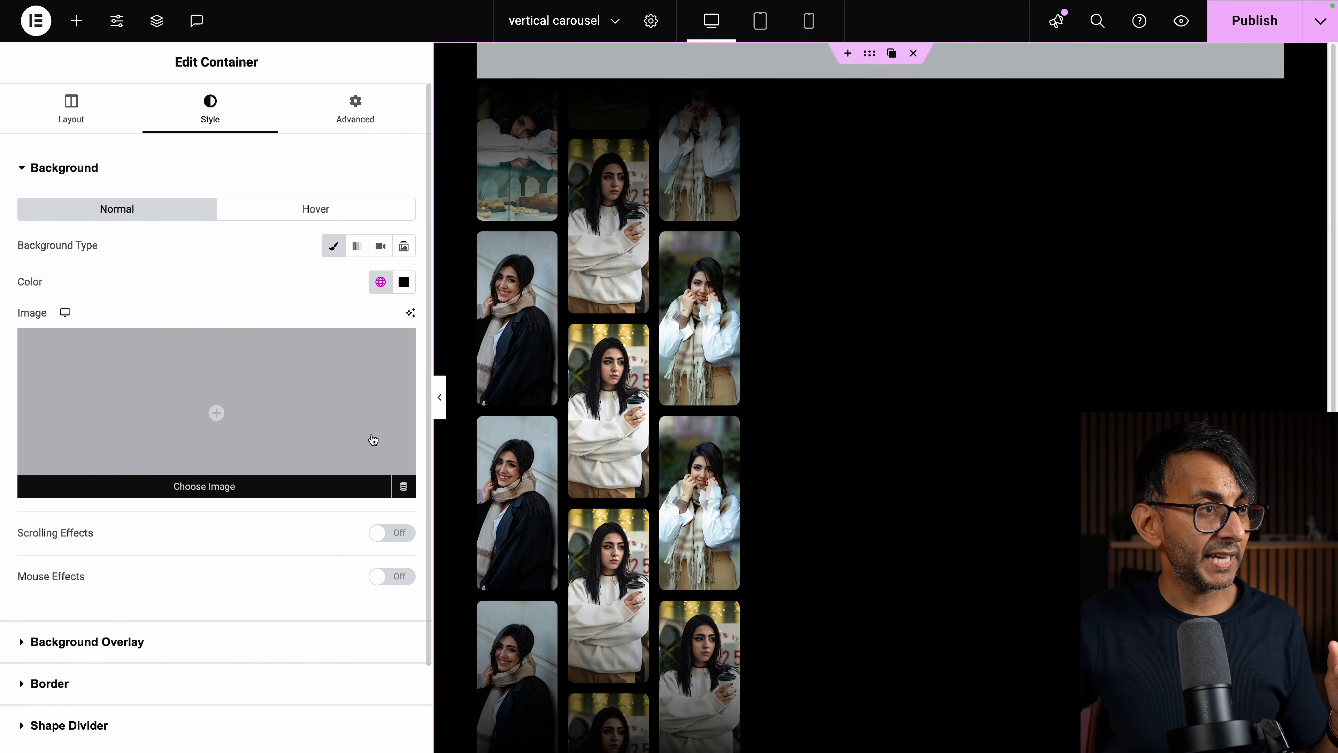
pyautogui.click(439, 397)
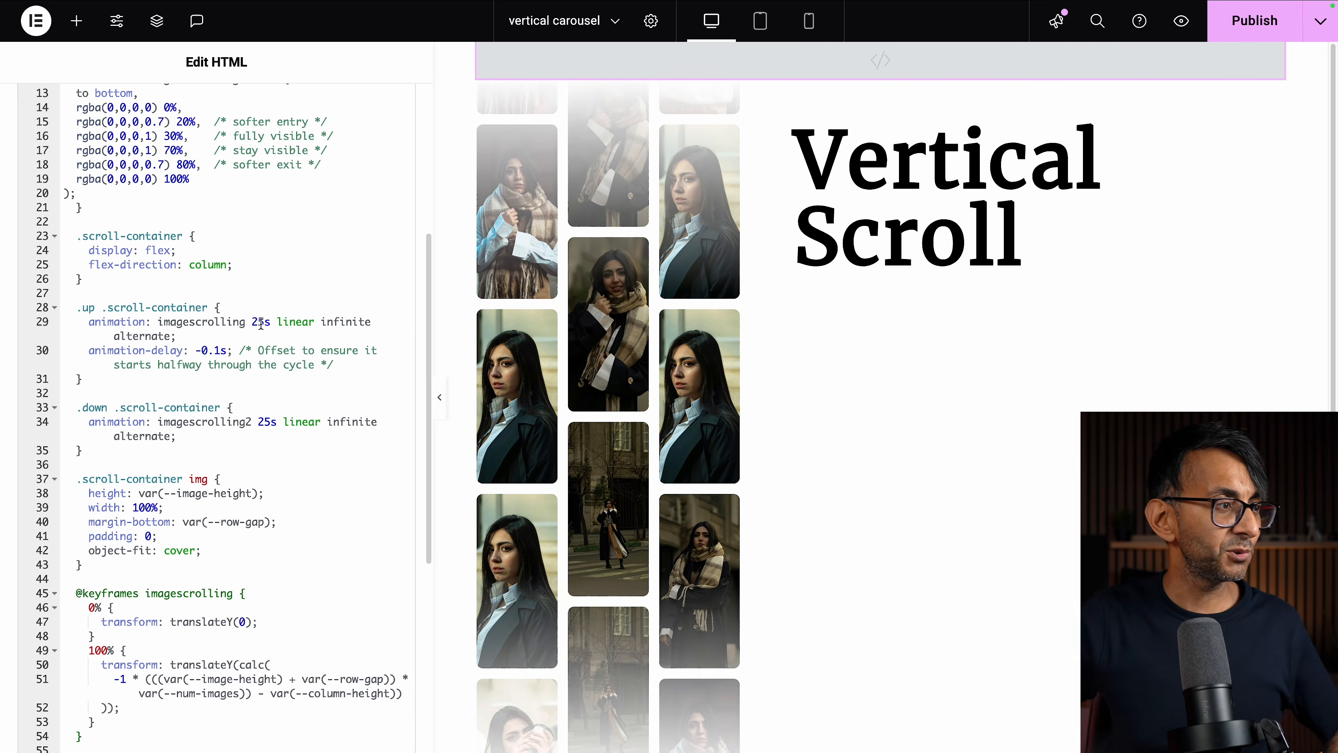
# Step: Try a 200s imagescrolling duration in the .up .scroll-container rule, and set it back to 25s
pyautogui.click(265, 321)
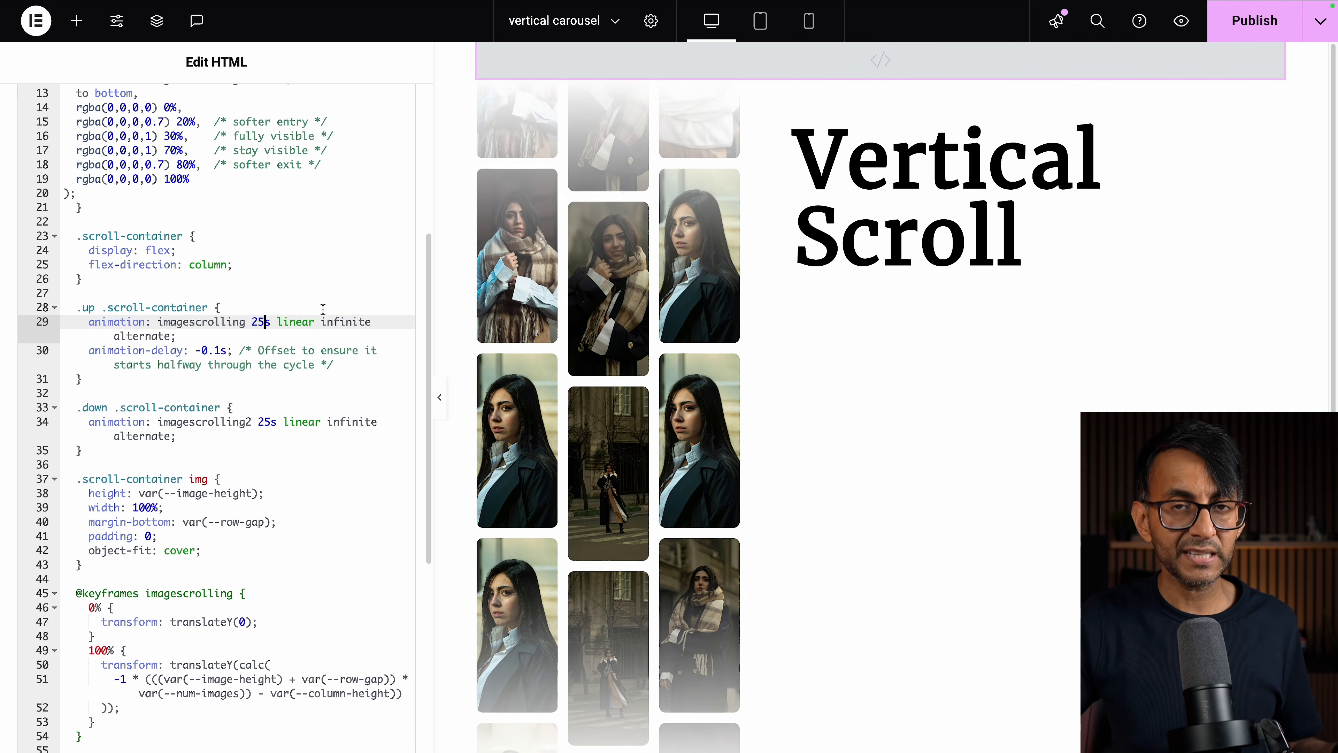
pyautogui.press('BackSpace')
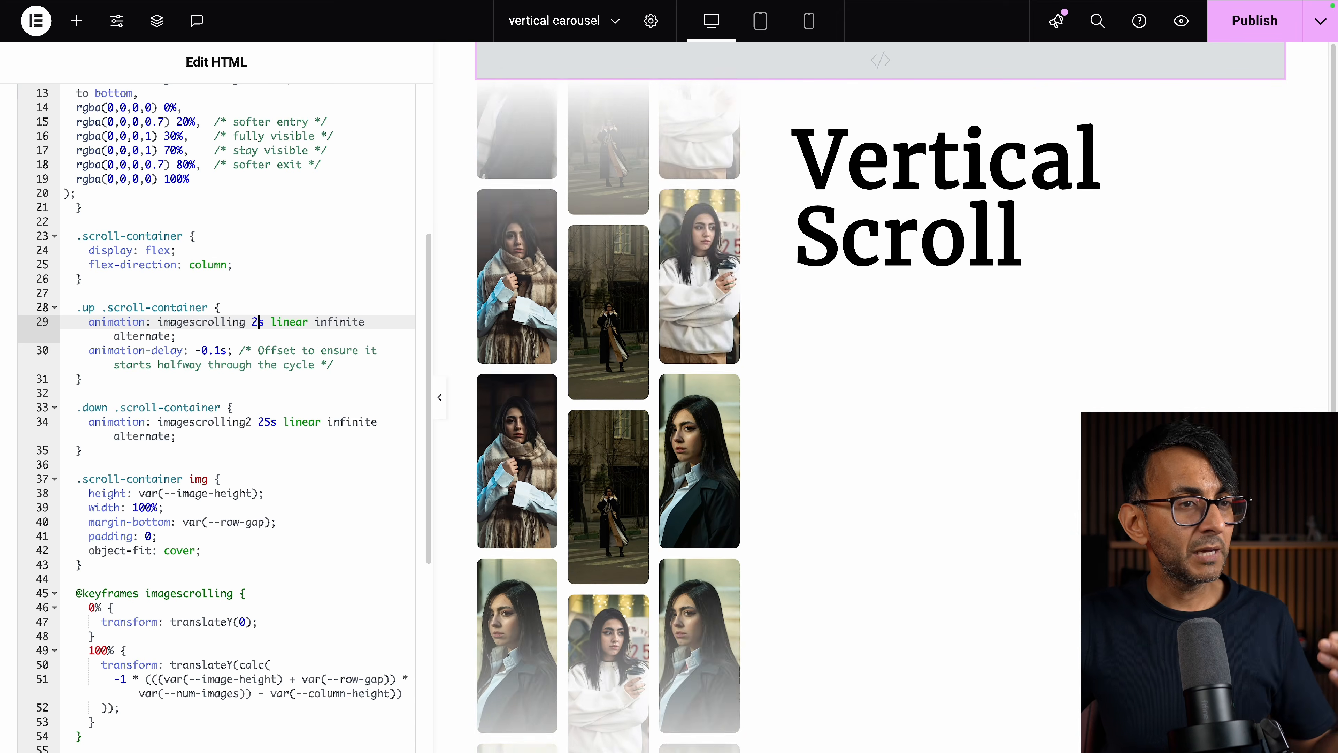
pyautogui.write('00')
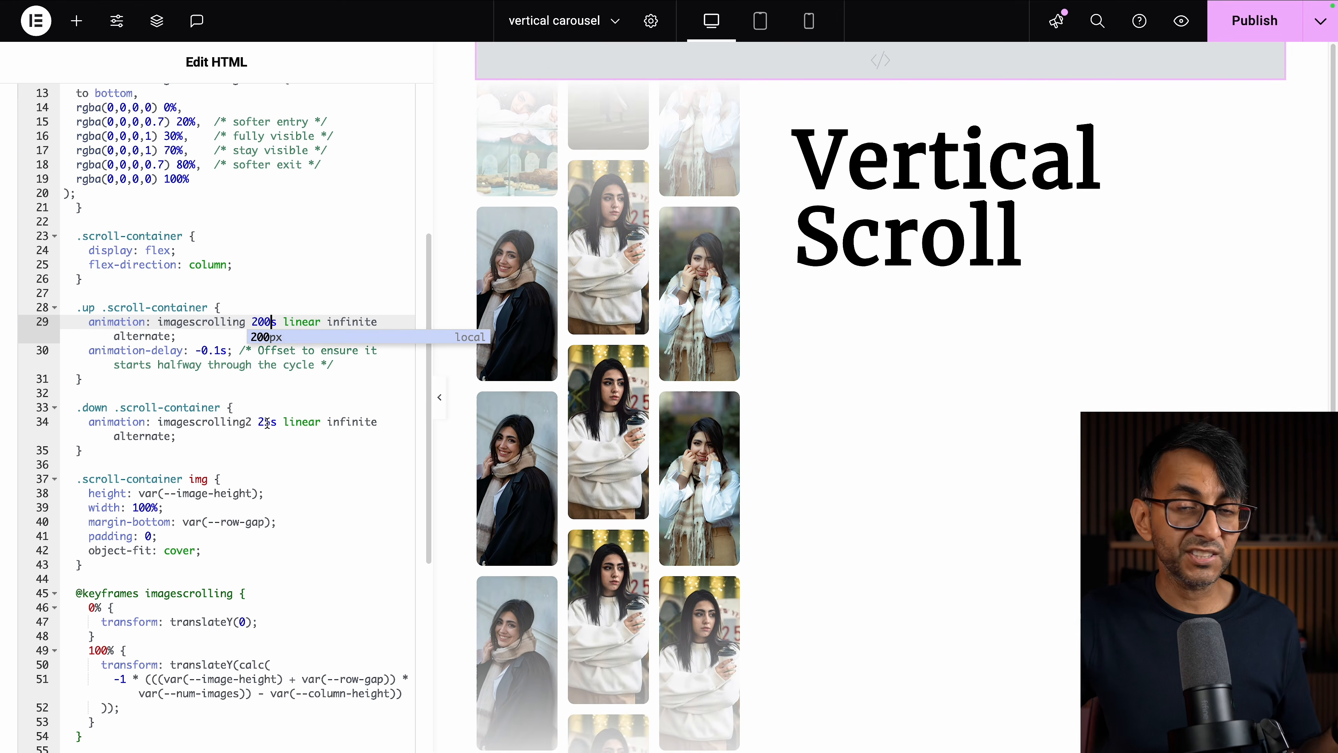
pyautogui.click(269, 317)
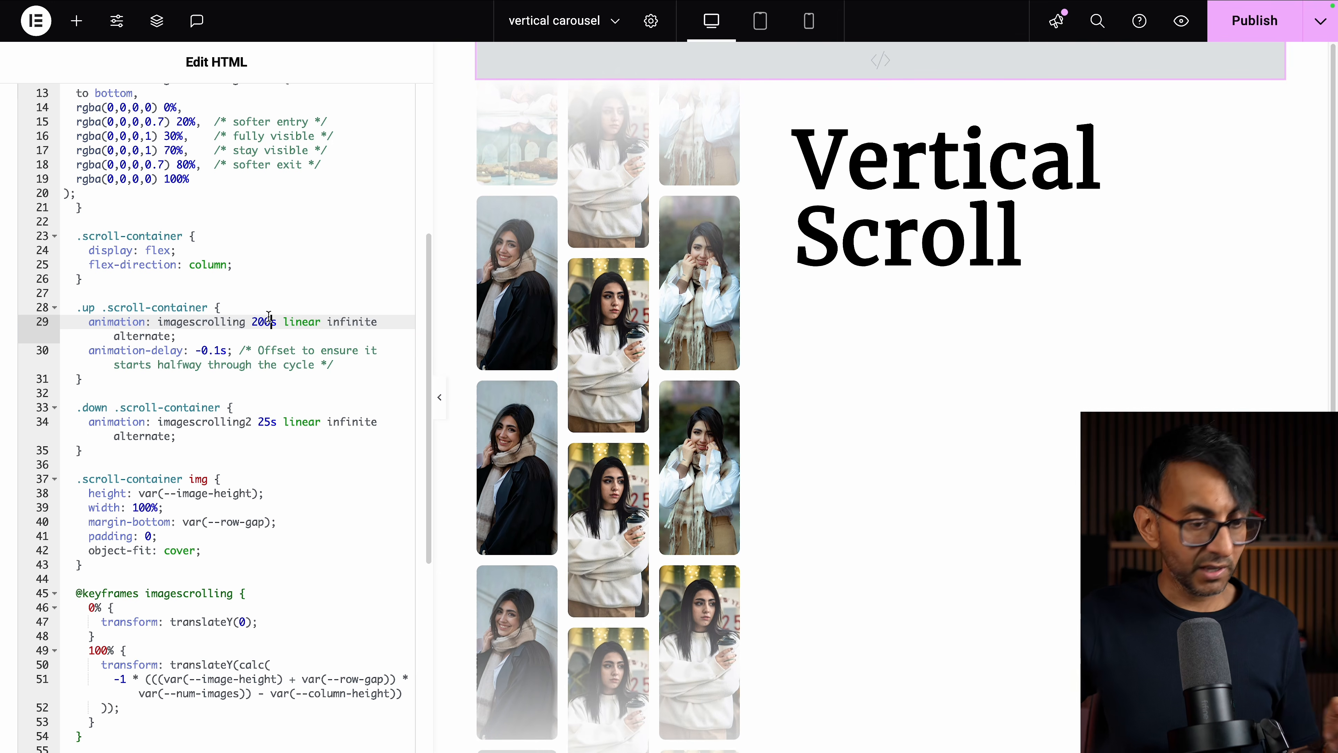
pyautogui.press('BackSpace')
pyautogui.press('BackSpace')
pyautogui.write('5')
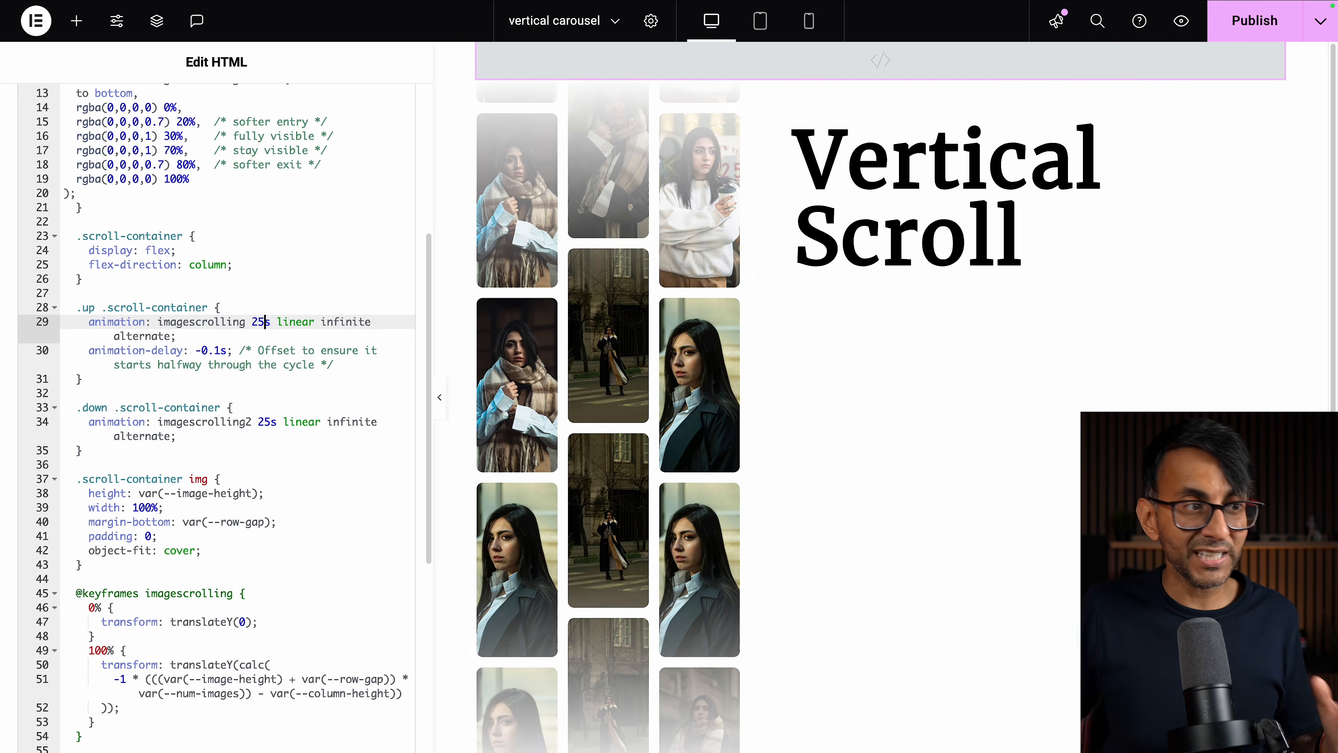
# Step: Examine the .scroll-container img rules, both keyframe animations and the max-width 500px media query in the HTML code
pyautogui.scroll(-3, 362, 519)
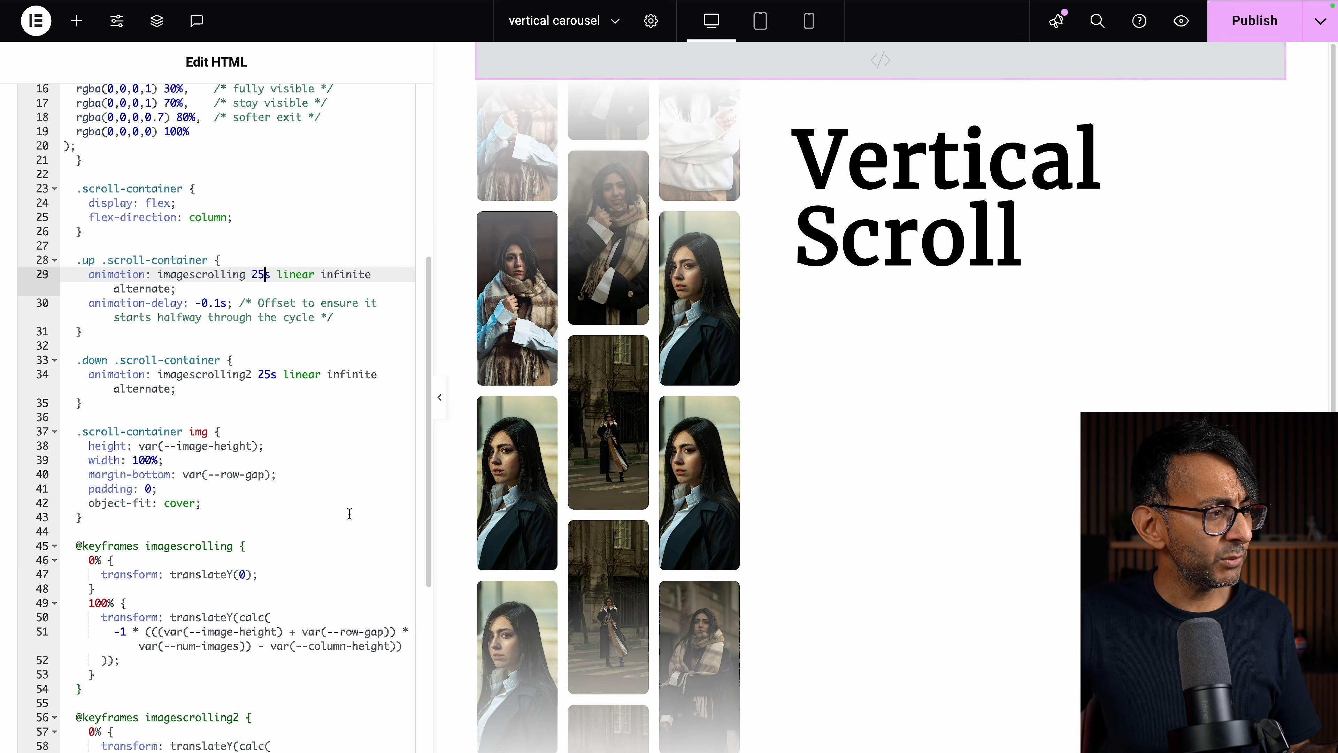
pyautogui.moveTo(245, 453); pyautogui.dragTo(70, 379)
pyautogui.click(245, 452)
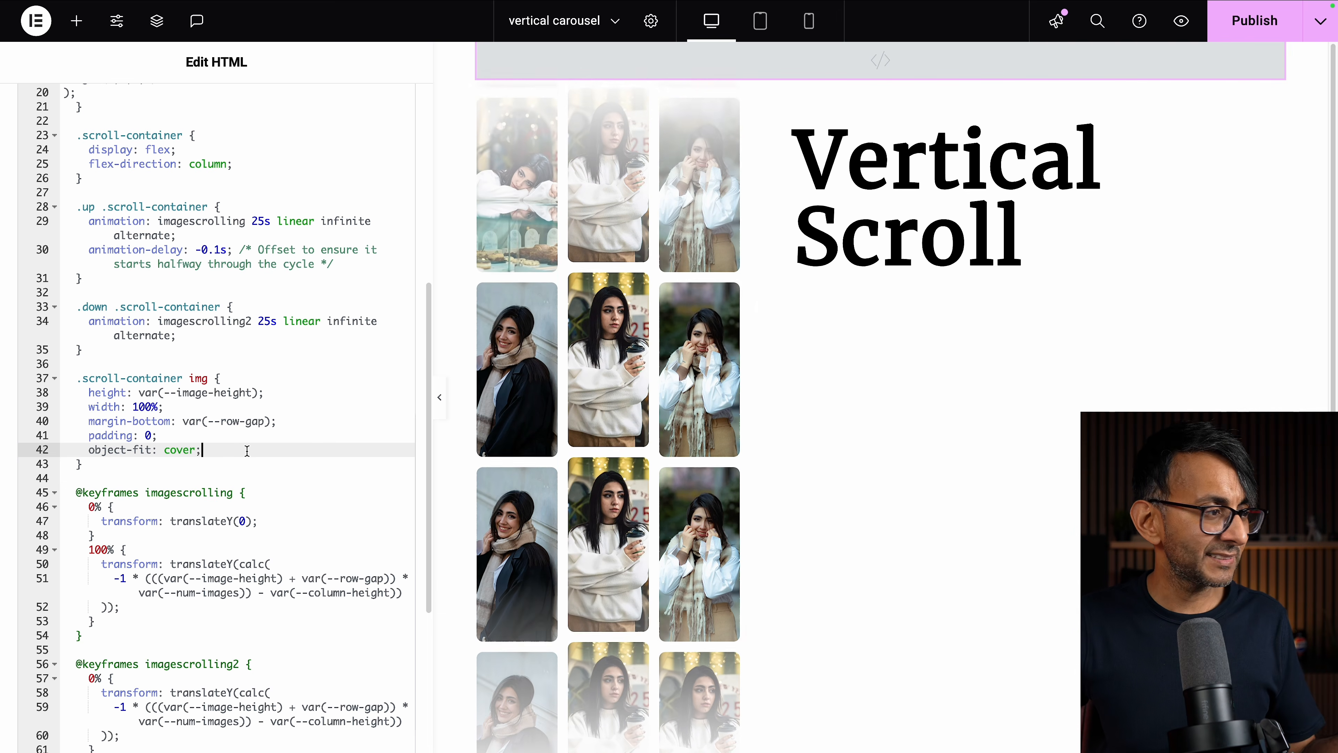
pyautogui.scroll(-3, 247, 451)
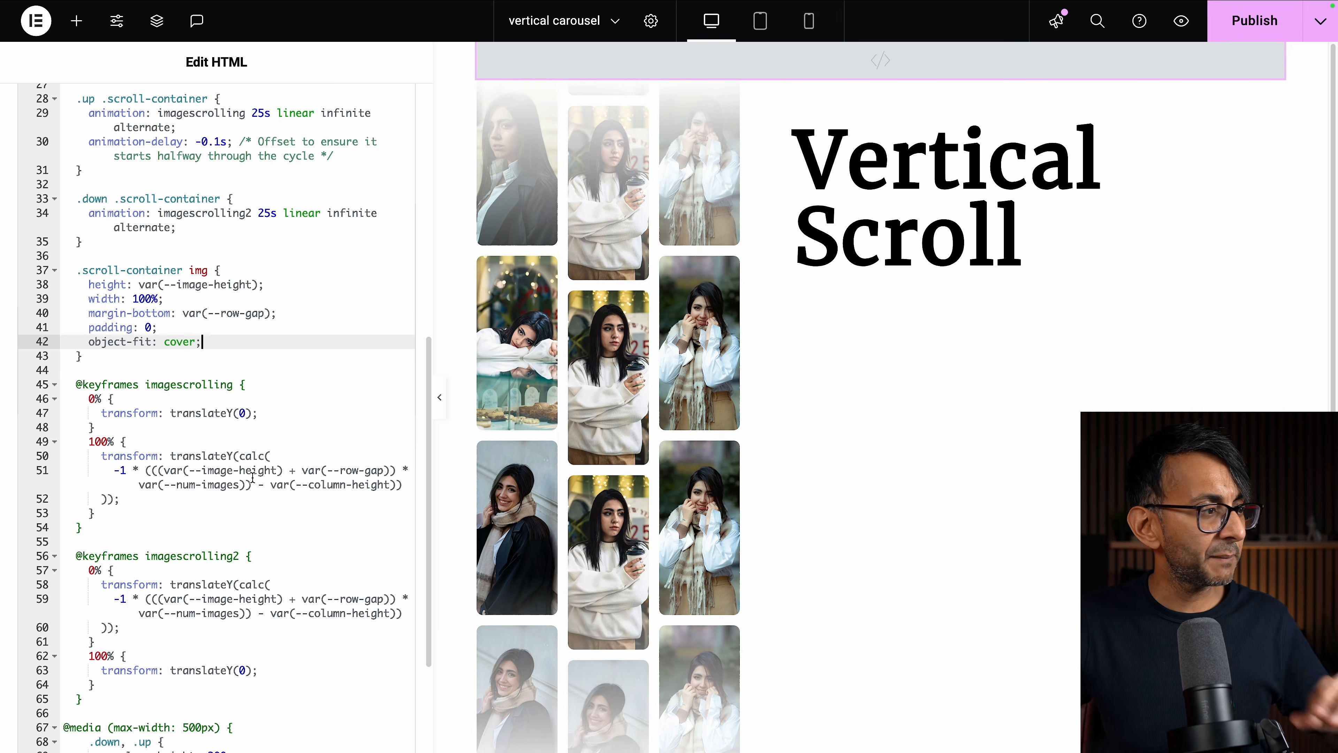
pyautogui.scroll(-5, 258, 496)
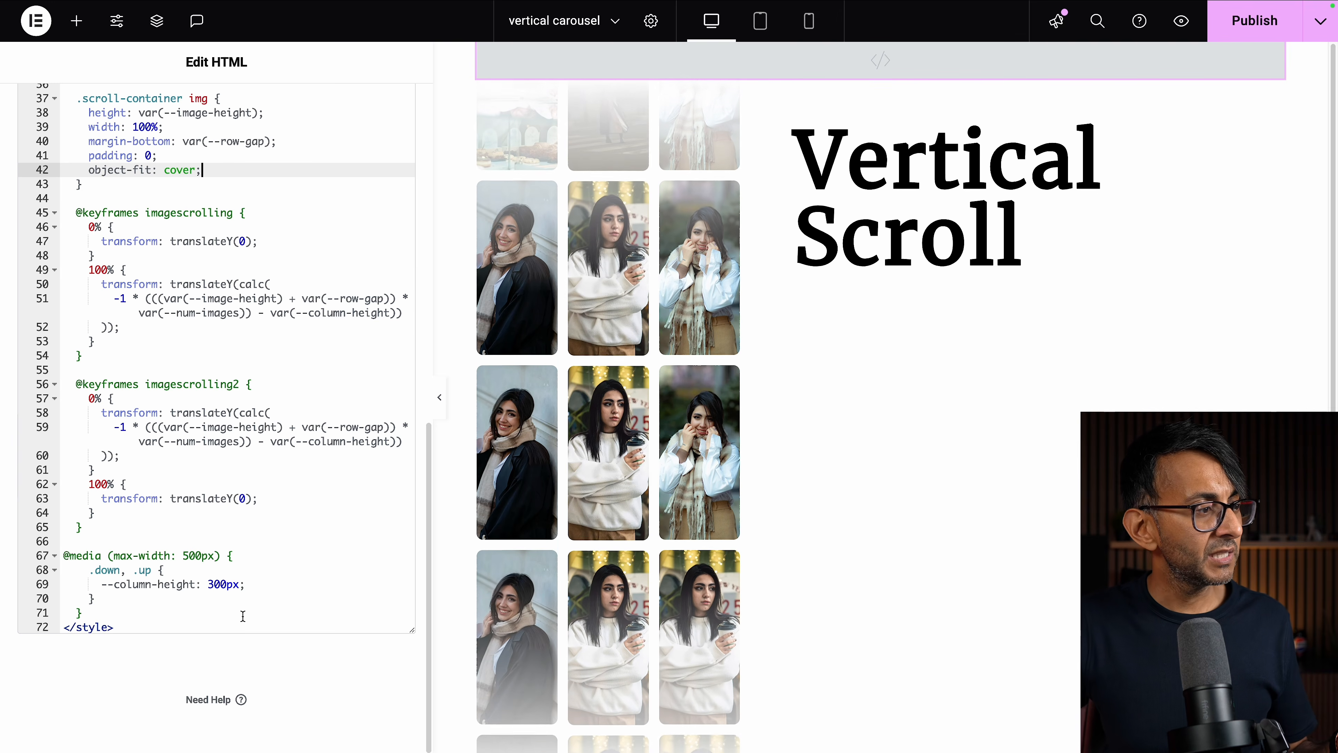
pyautogui.scroll(20, 243, 616)
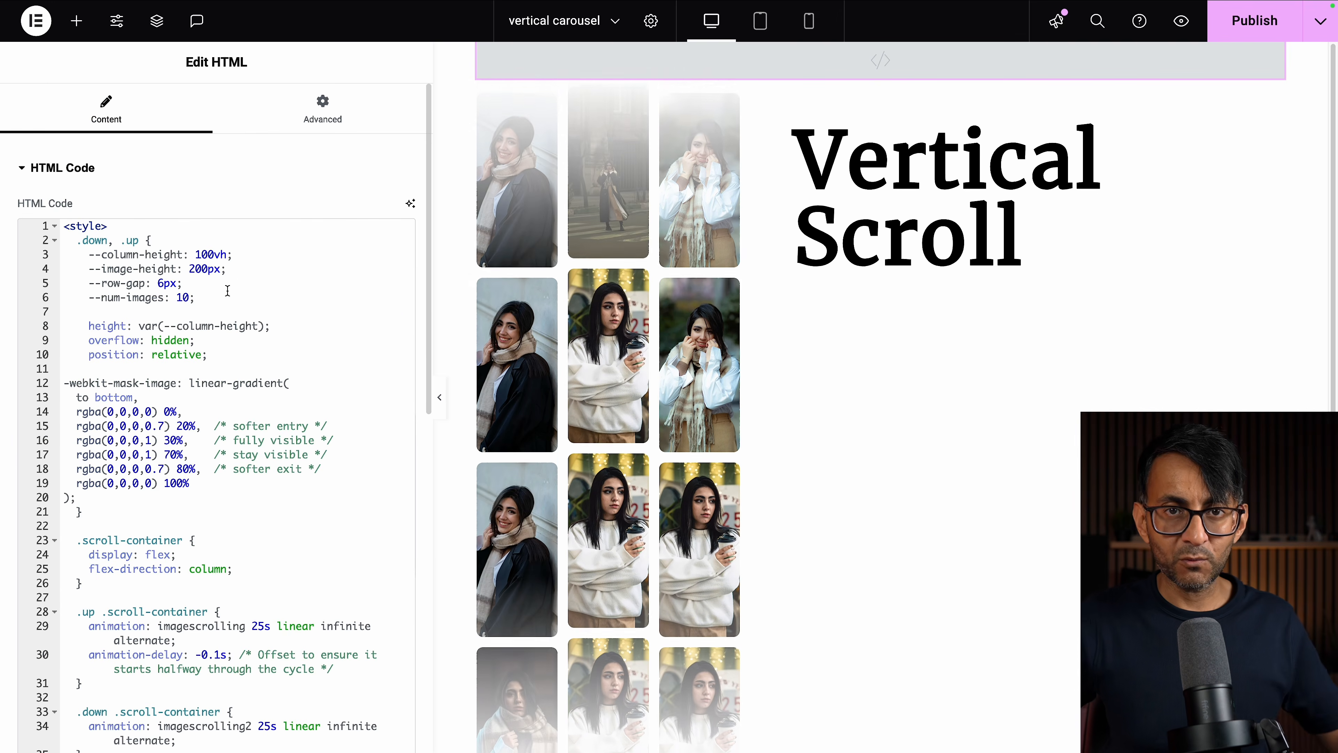
pyautogui.scroll(-20, 228, 292)
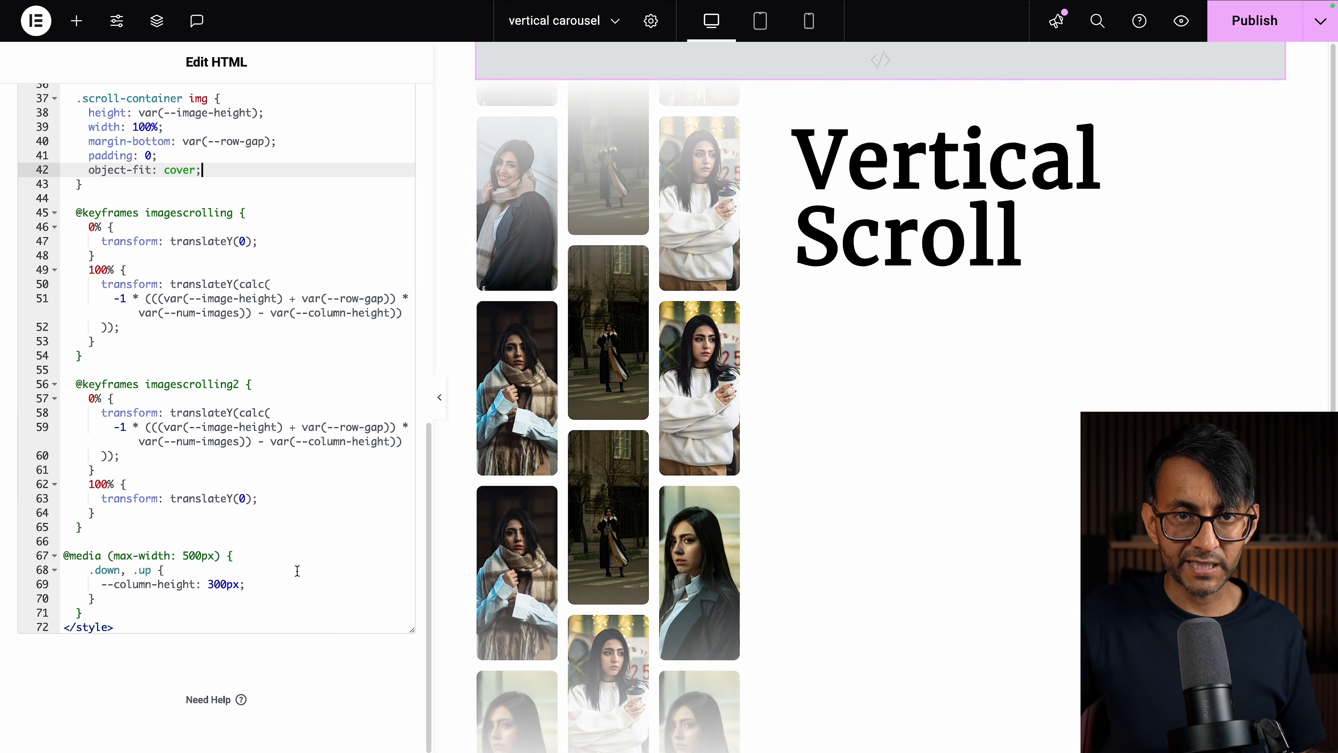
# Step: Compare the carousel's height in the desktop and mobile portrait views, ending in mobile portrait
pyautogui.click(809, 21)
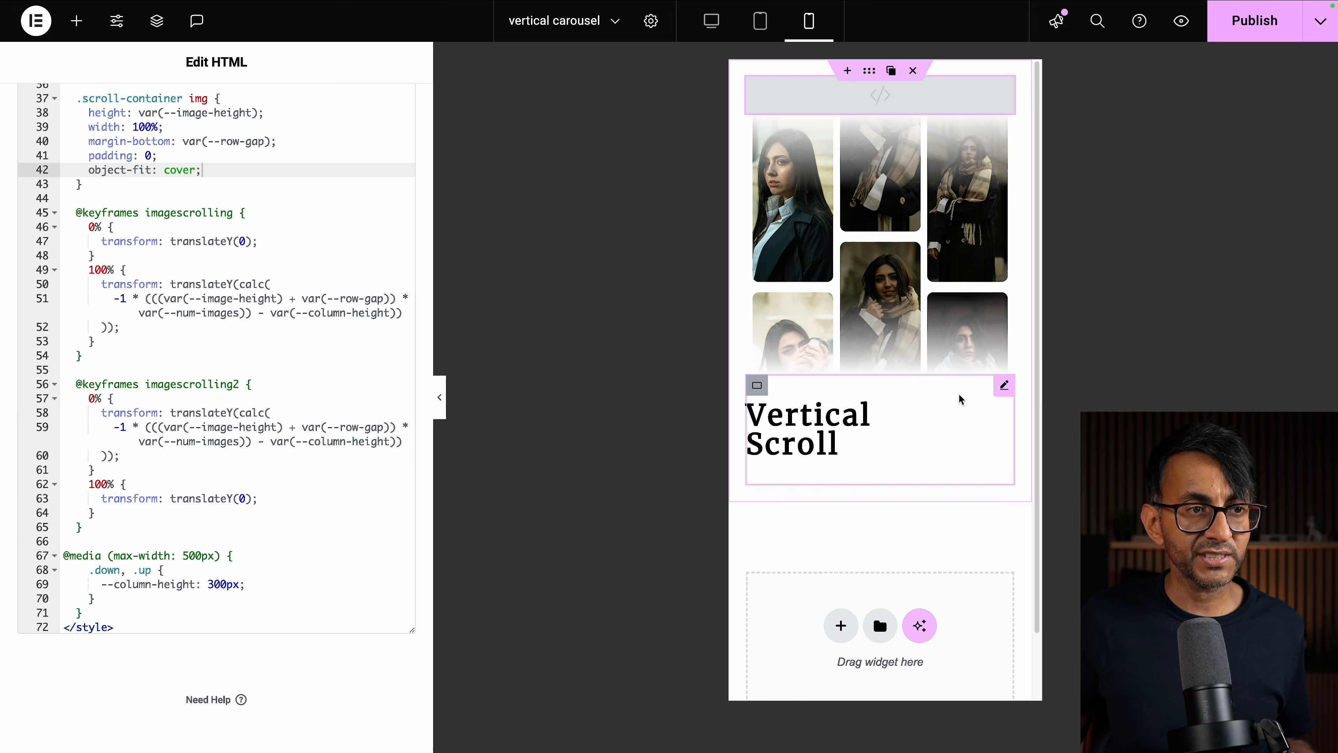
pyautogui.click(710, 27)
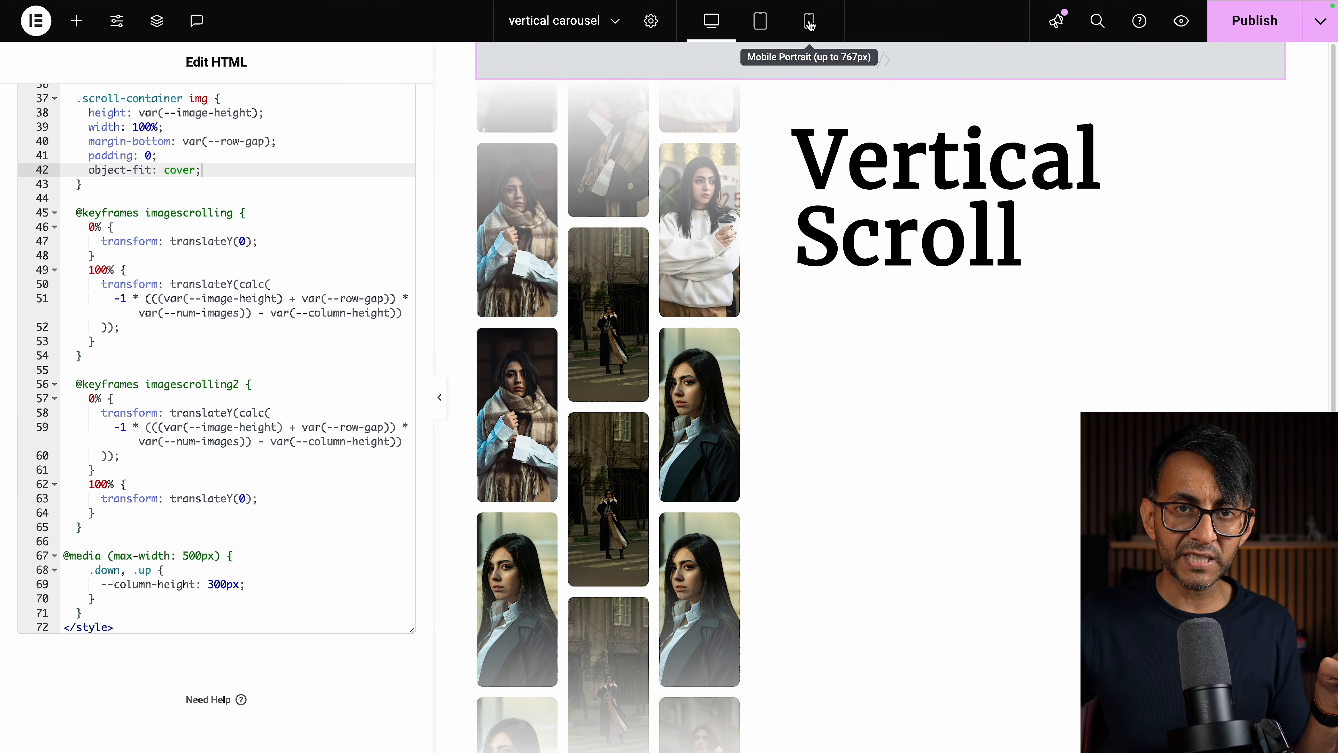
pyautogui.click(810, 24)
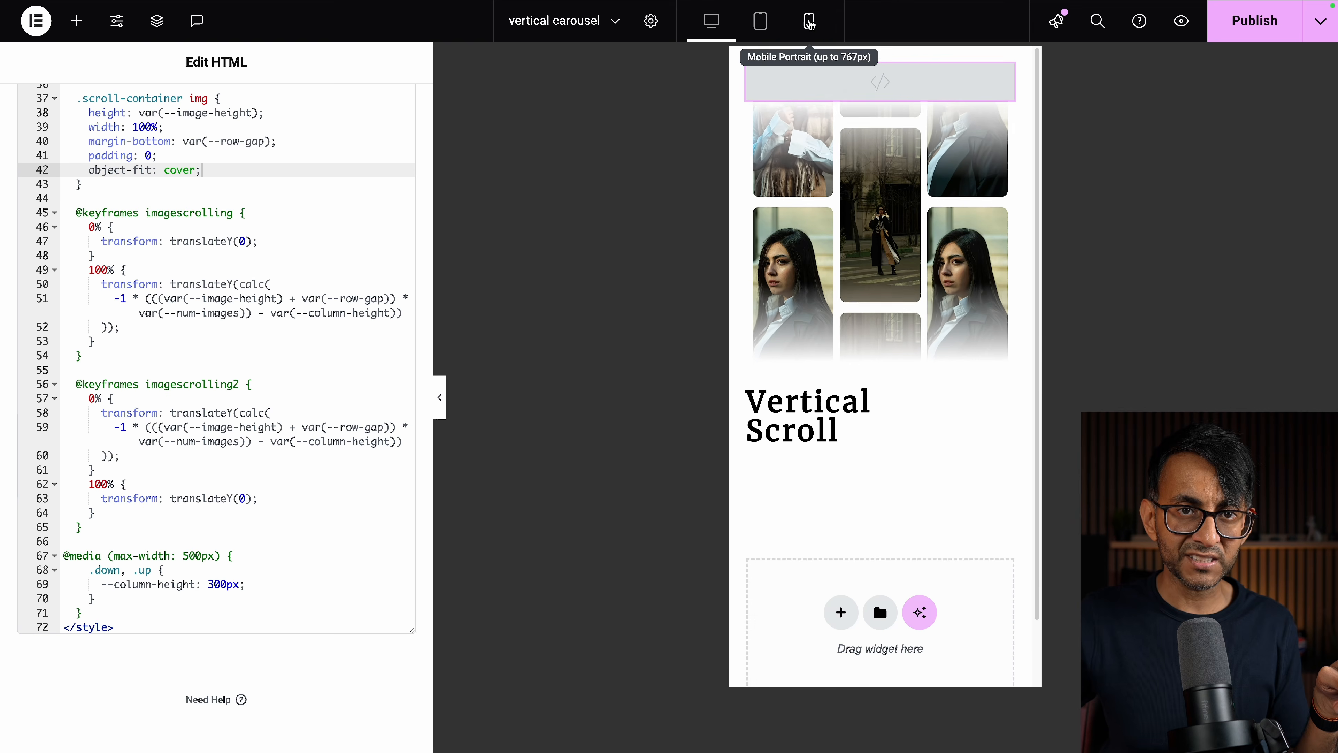
pyautogui.click(711, 21)
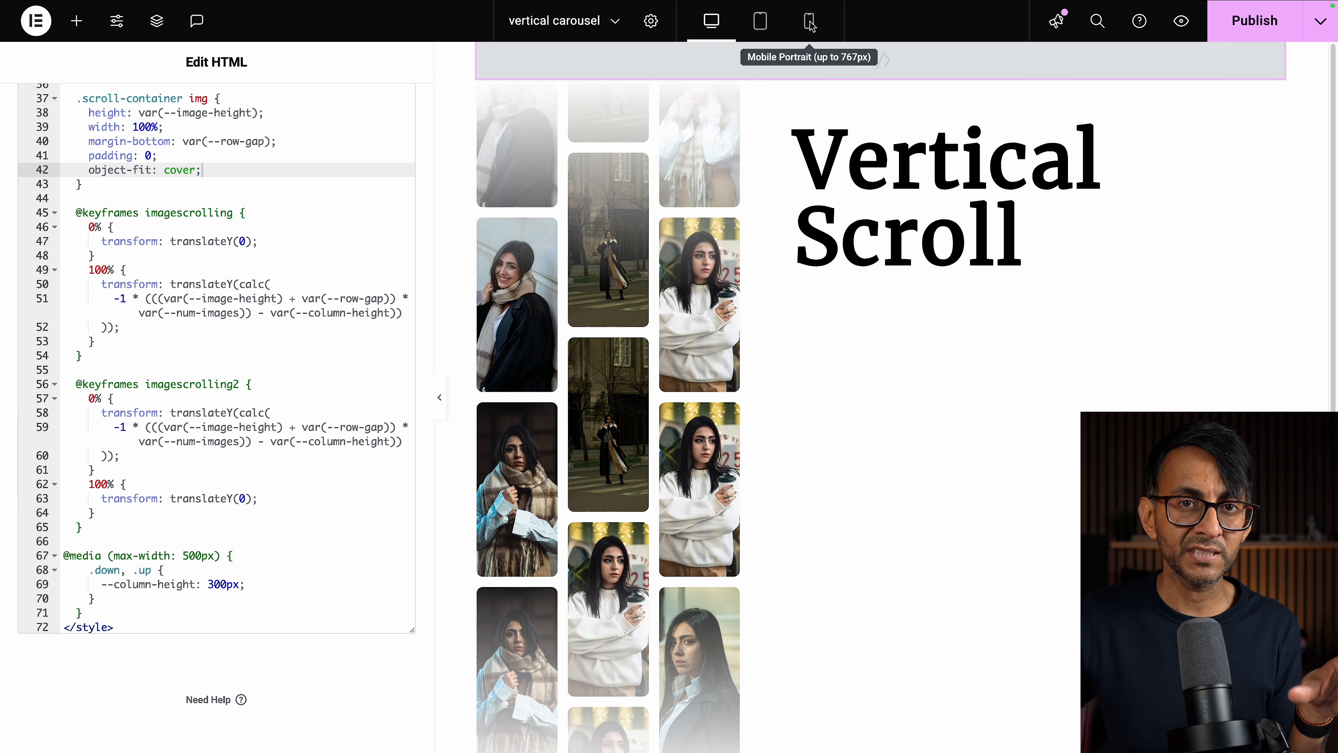
pyautogui.click(809, 24)
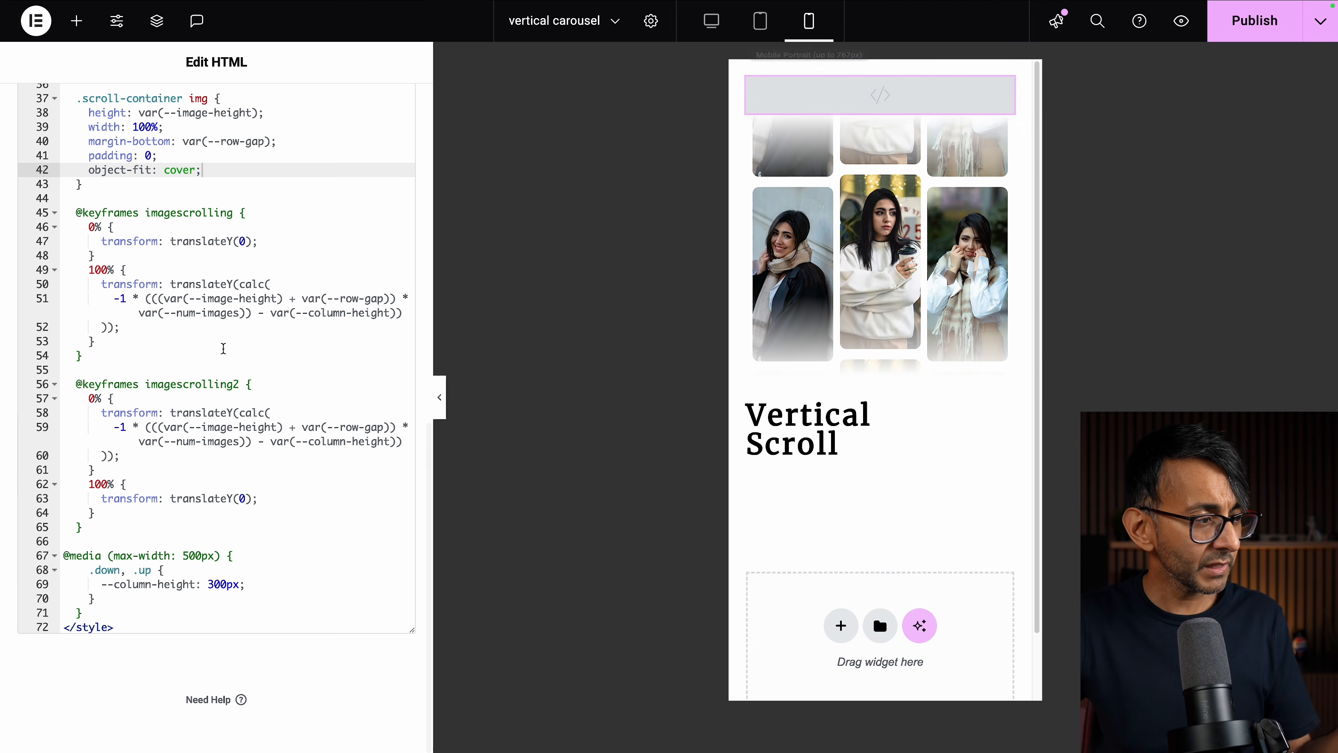
# Step: Try a 500px --column-height in the max-width 500px media query, and set it back to 300px
pyautogui.click(216, 583)
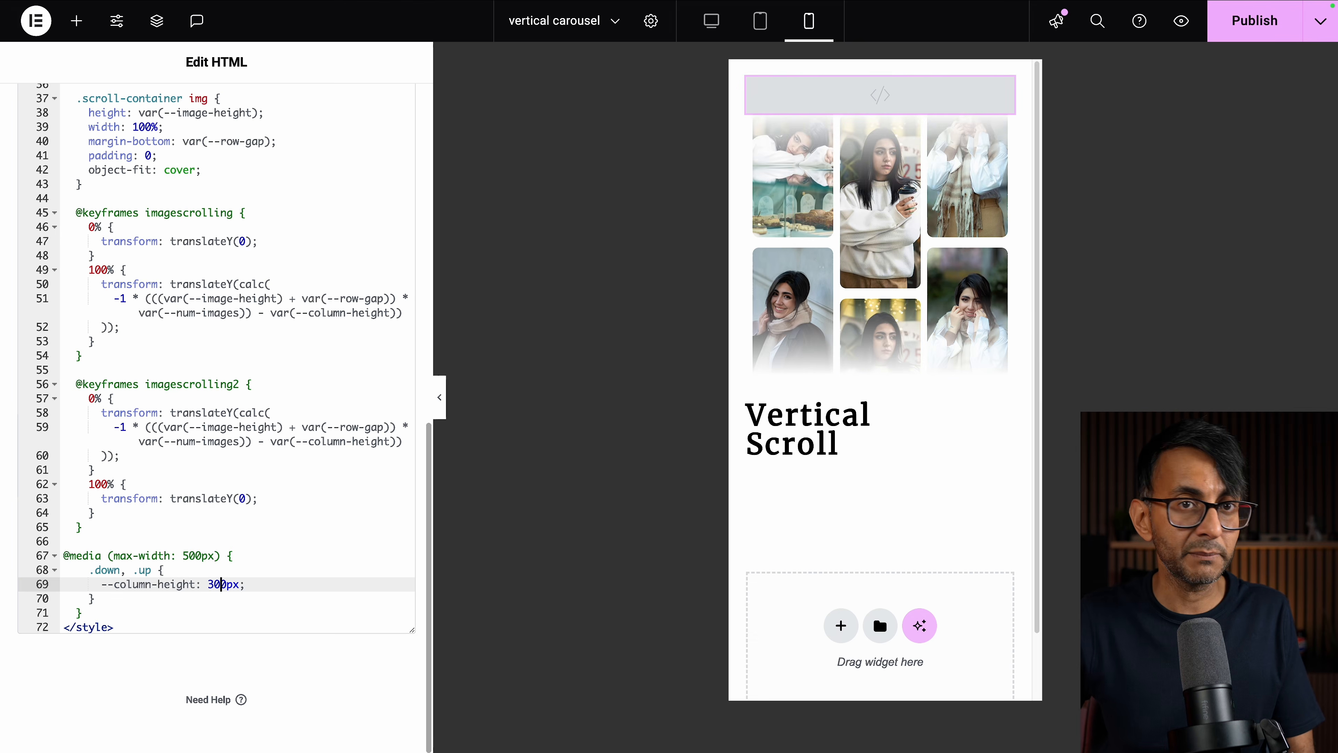
pyautogui.press('BackSpace')
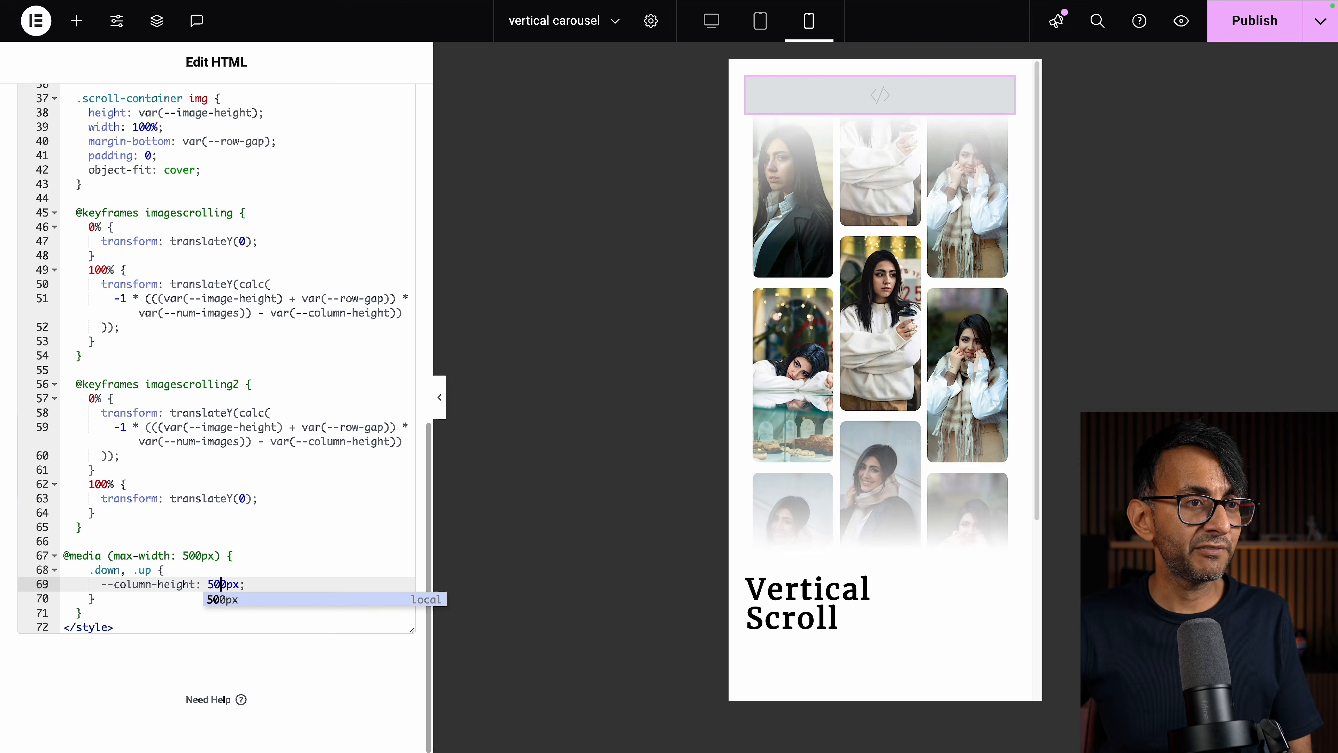
pyautogui.press('BackSpace')
pyautogui.press('BackSpace')
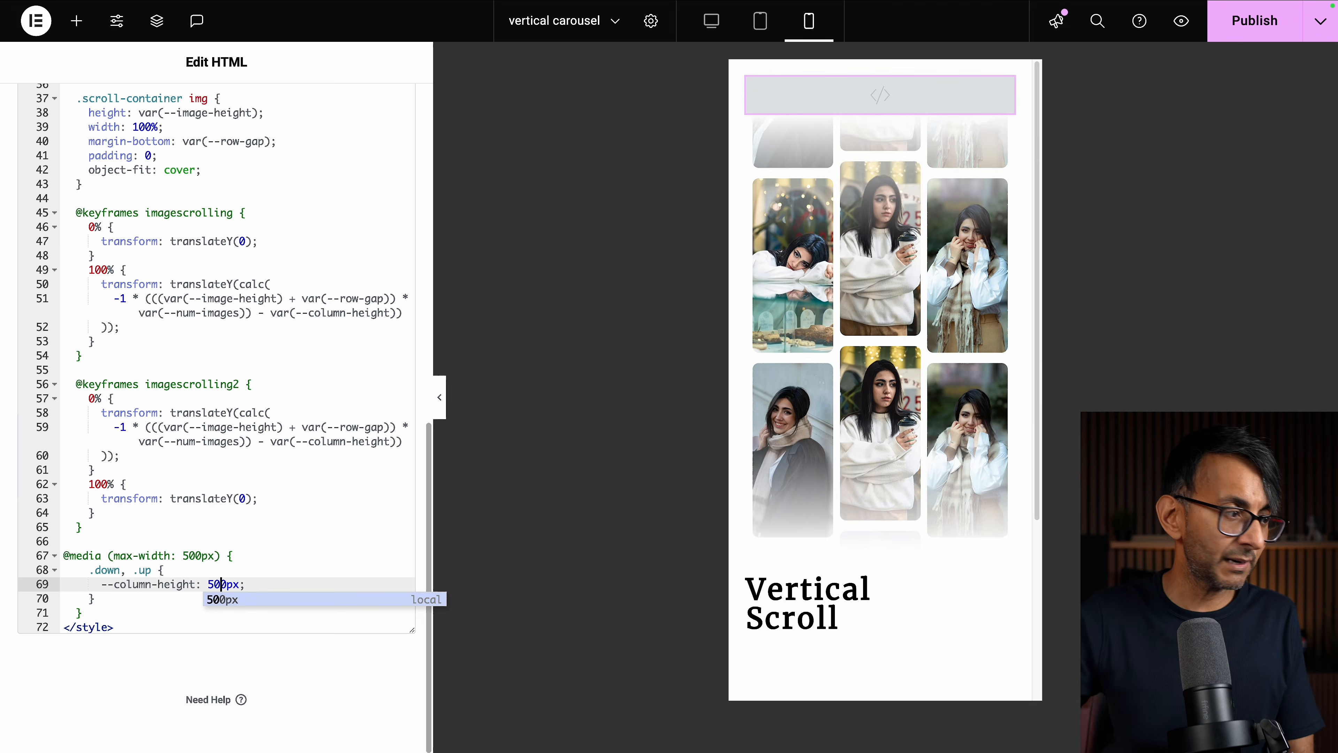
pyautogui.write('30')
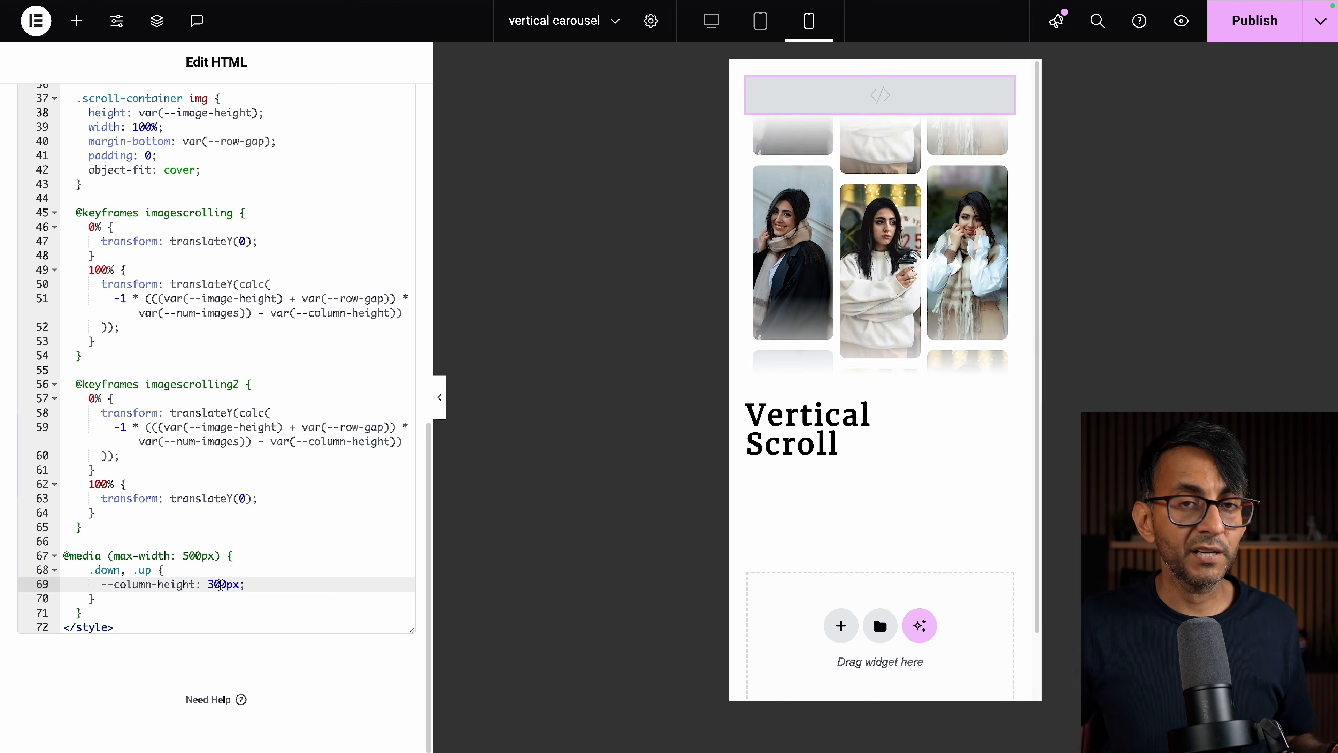
# Step: Compare the --column-height declaration in the main .down, .up rule with its override in the mobile media query
pyautogui.scroll(10, 119, 491)
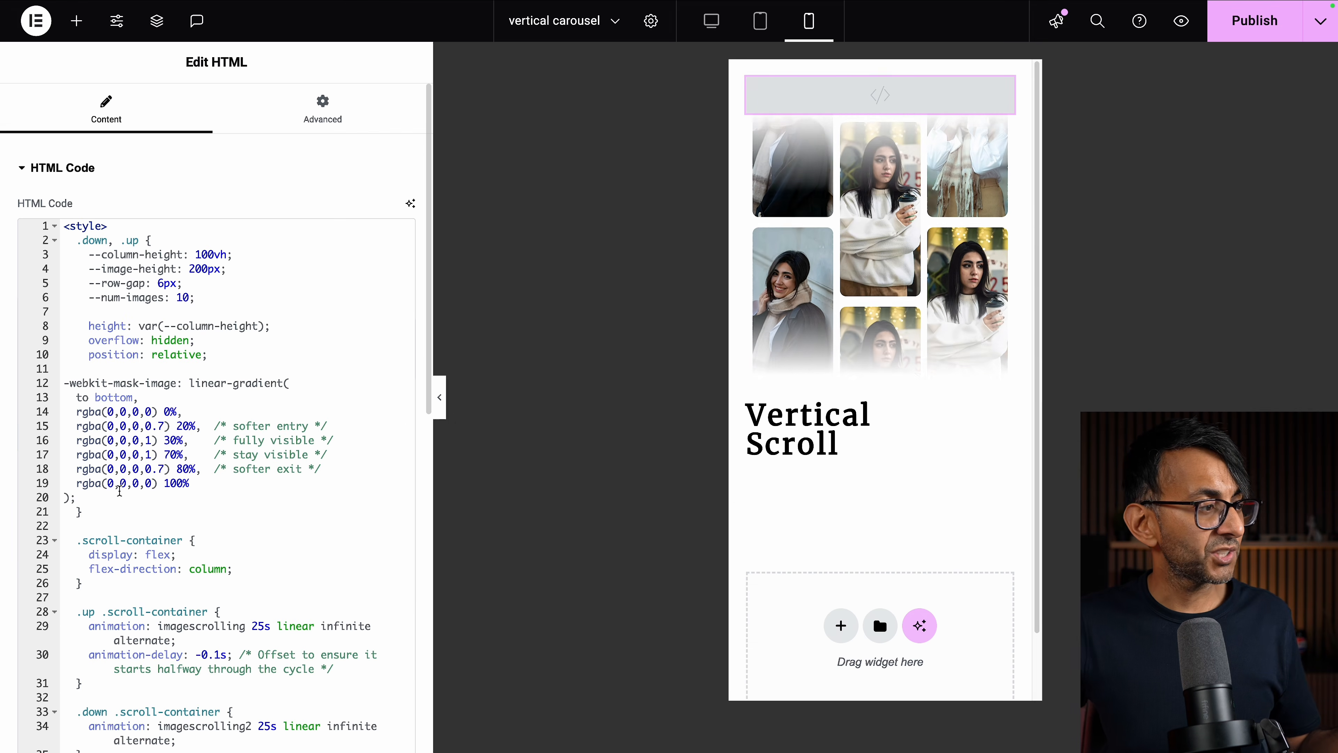
pyautogui.moveTo(248, 256); pyautogui.dragTo(48, 257)
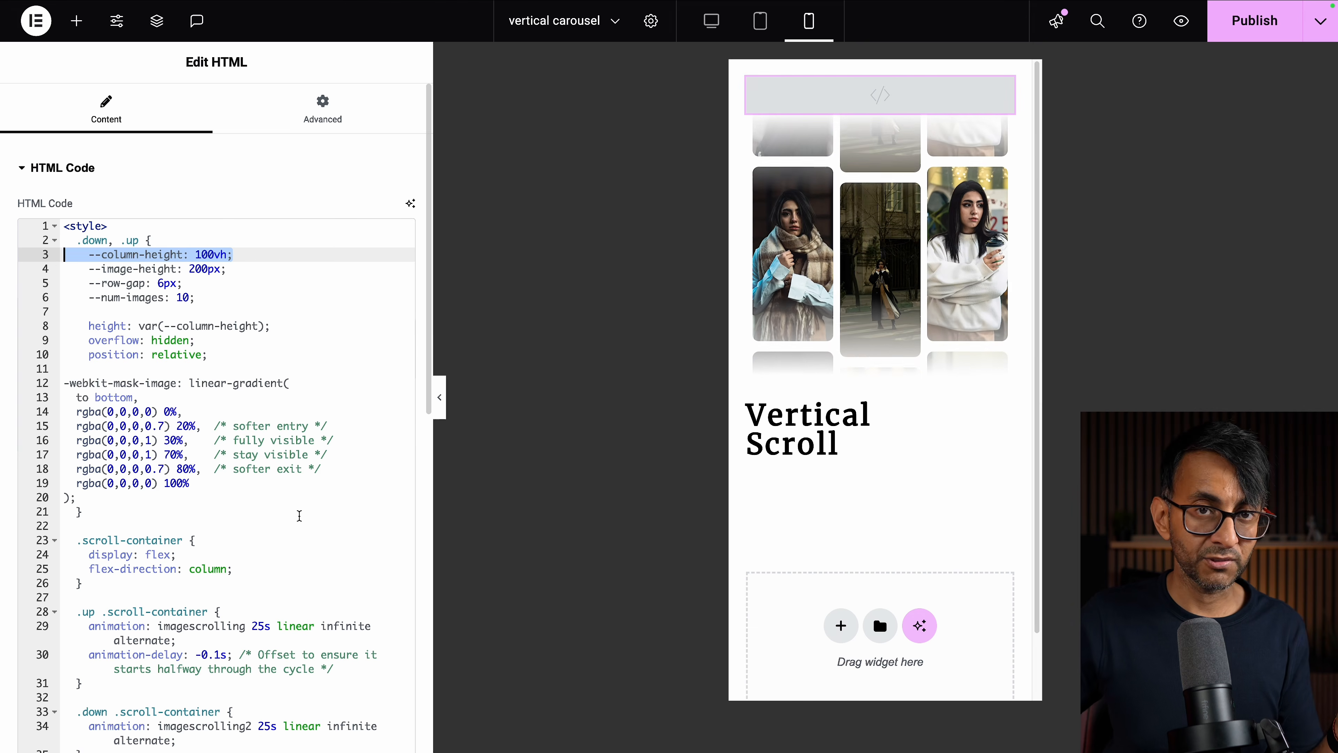
pyautogui.scroll(-10, 299, 516)
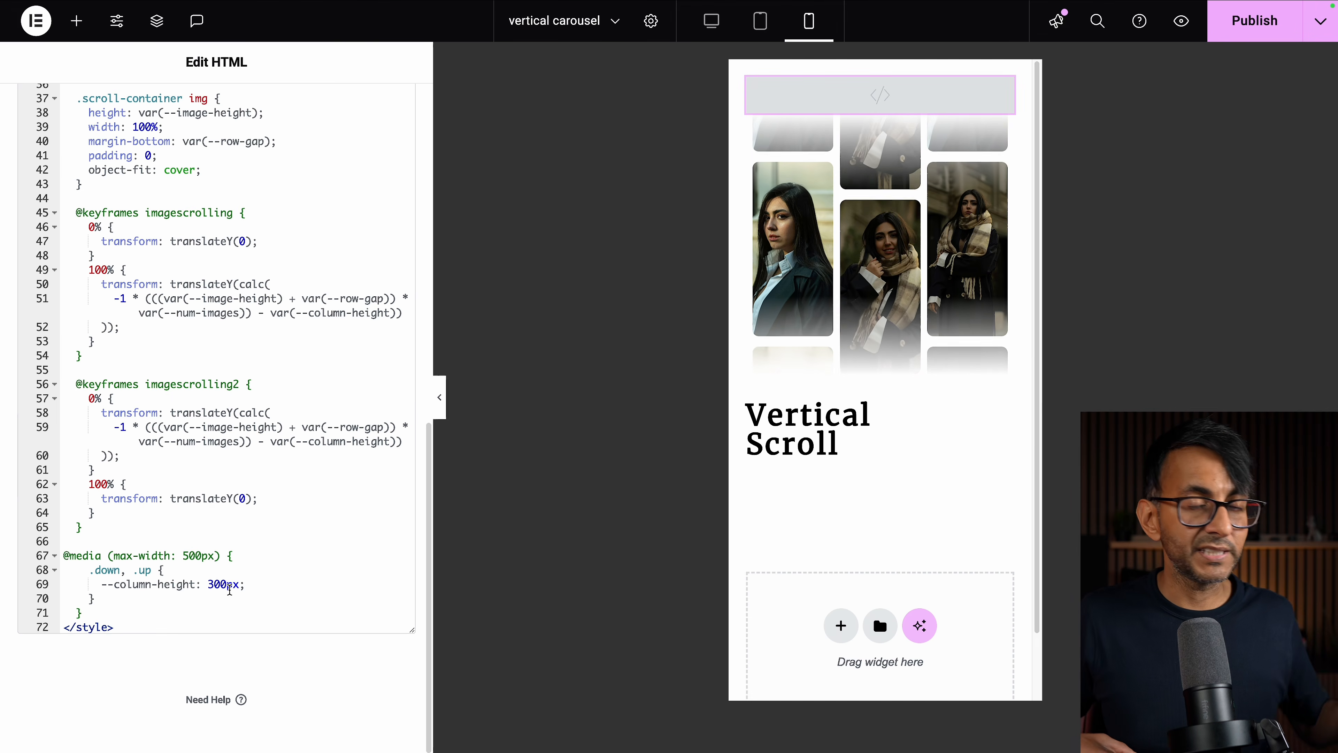
# Step: Switch to the desktop view and review the Child 1 Images and Child 2 Images containers in the page structure
pyautogui.click(715, 22)
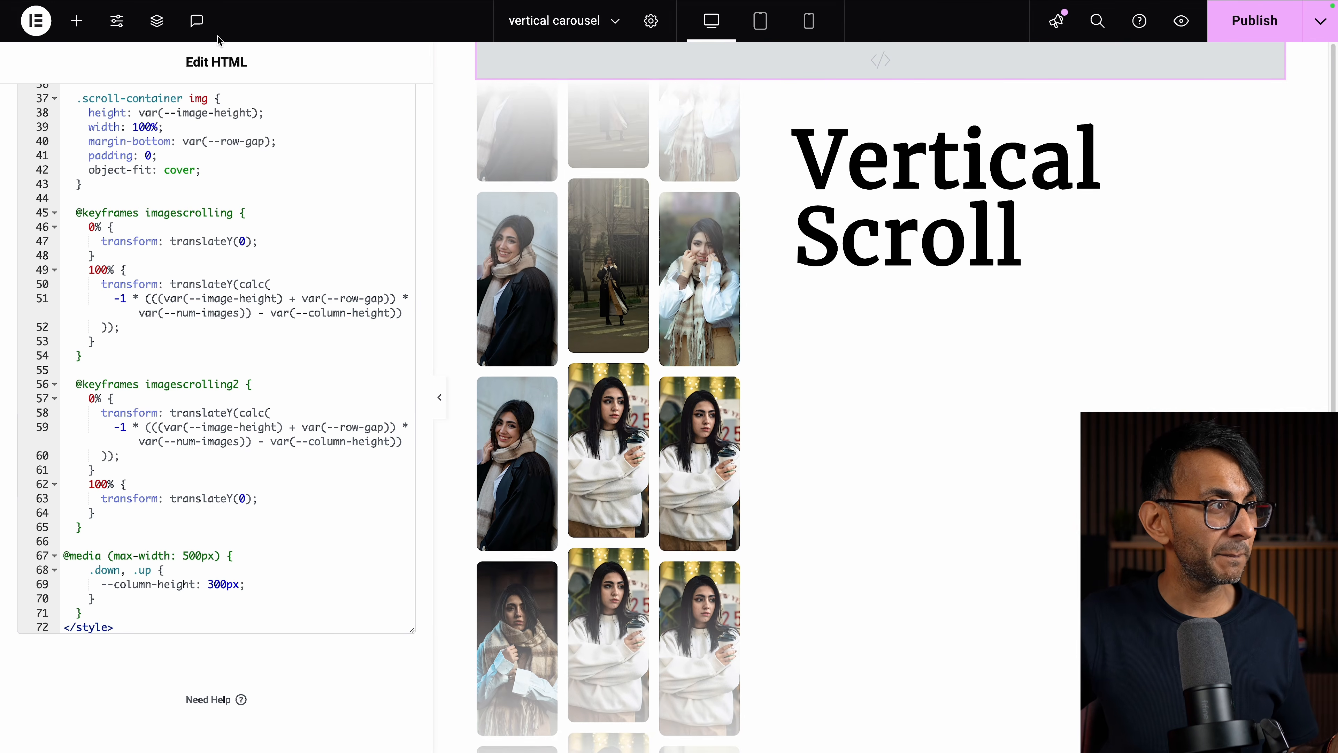
pyautogui.click(156, 20)
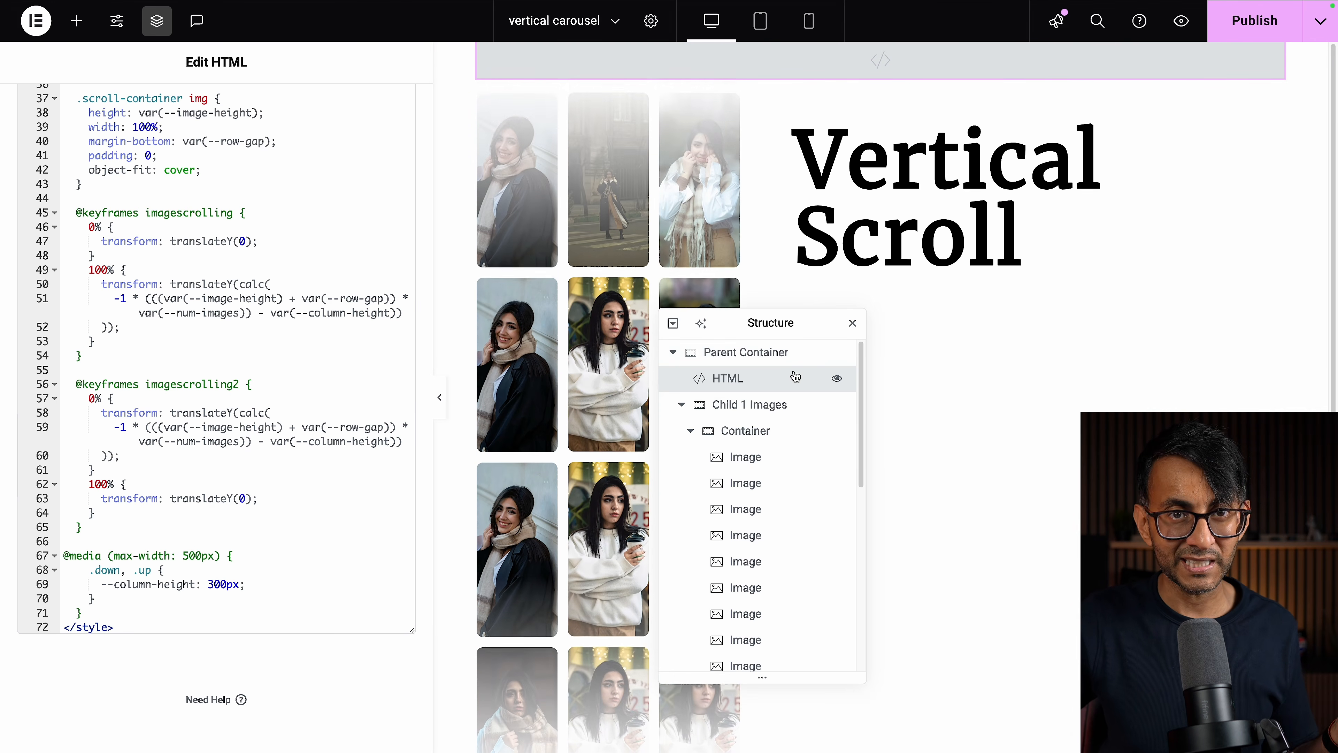
pyautogui.click(681, 407)
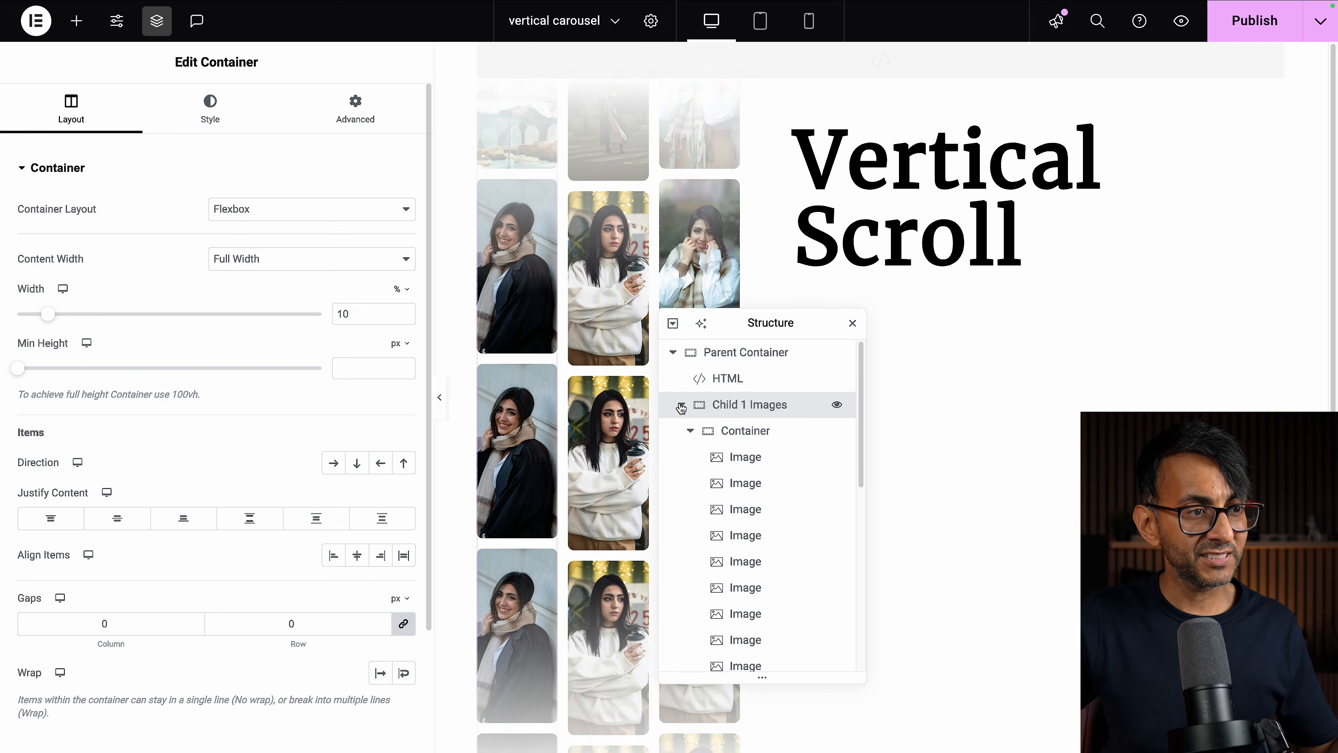
pyautogui.click(681, 406)
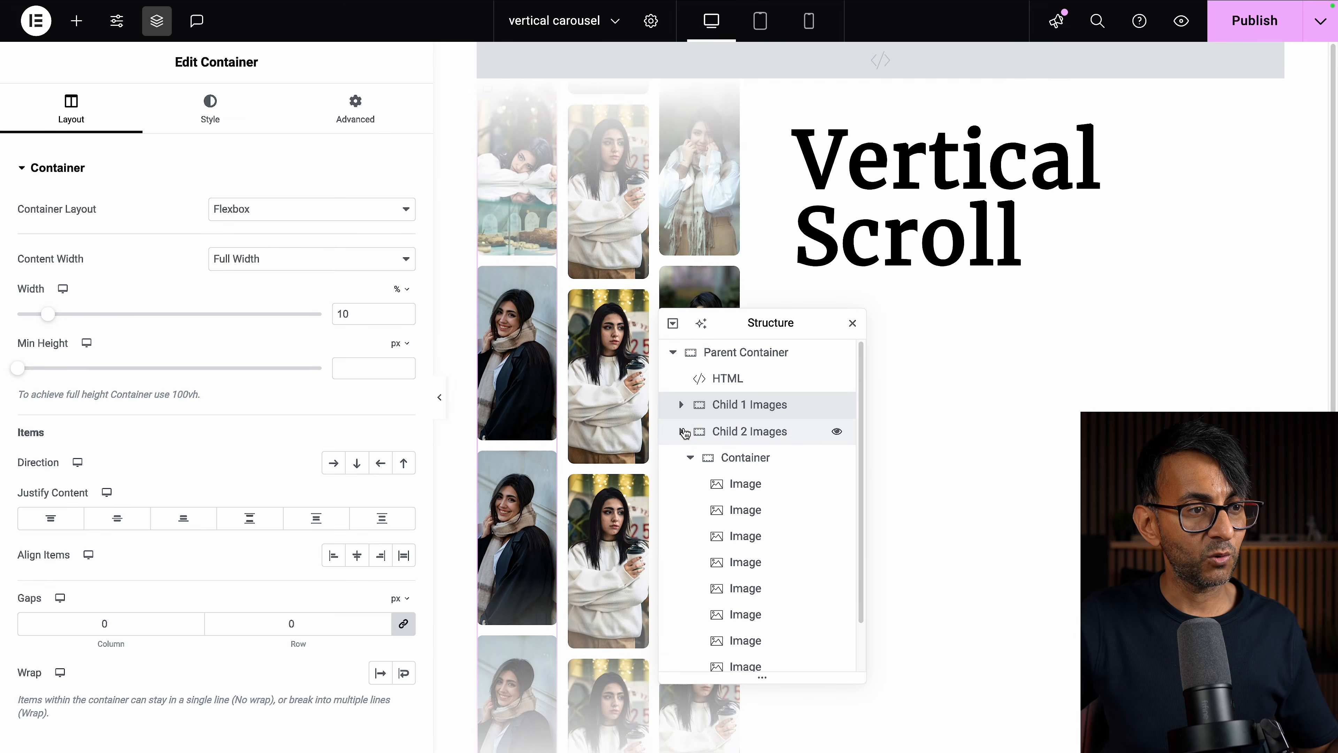
pyautogui.click(682, 431)
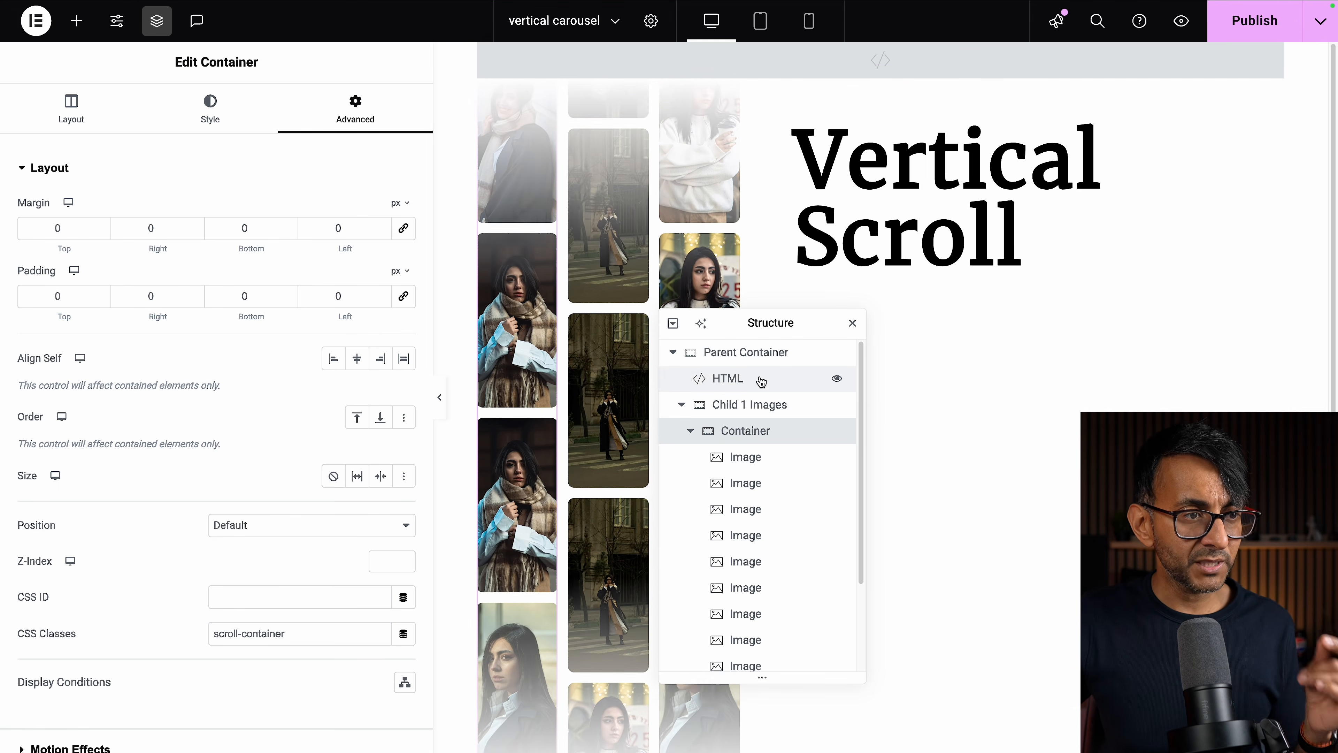
# Step: Try a --num-images value of 15 in the HTML widget's .down, .up rule, and set it back to 10
pyautogui.click(733, 389)
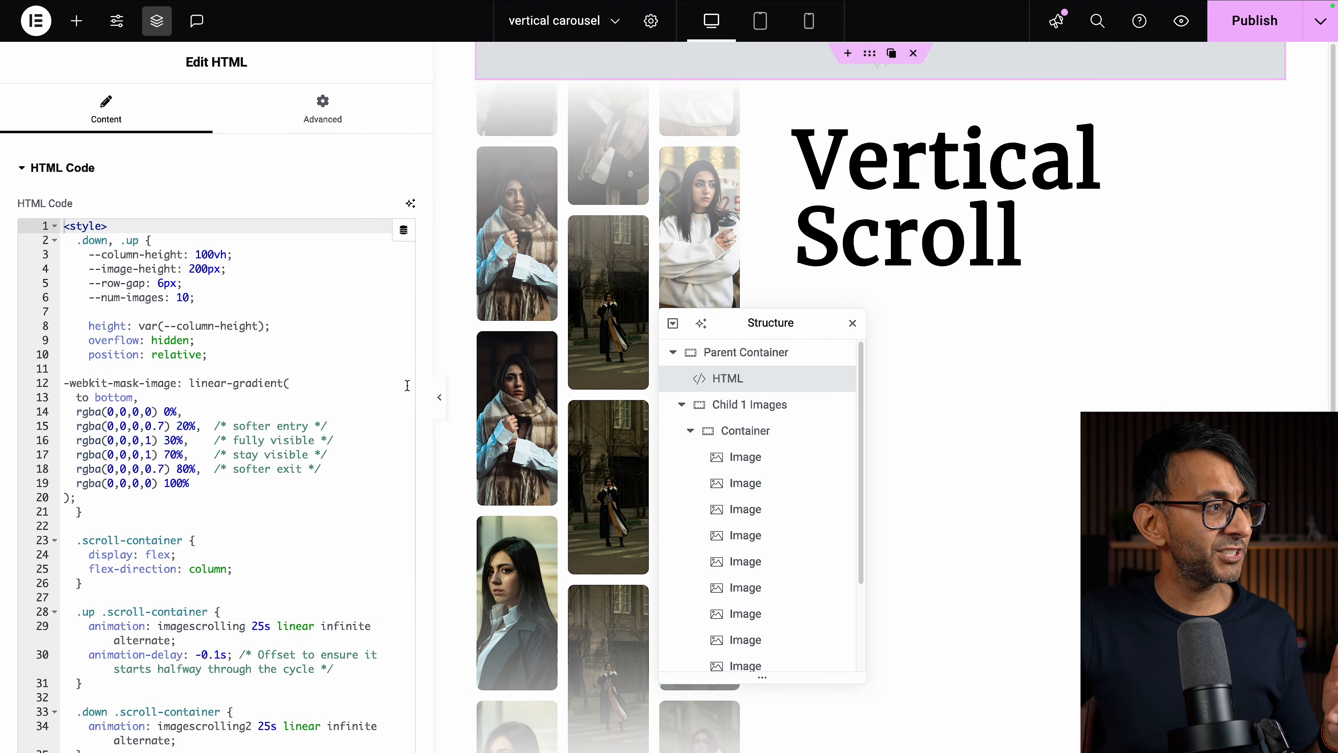
pyautogui.moveTo(94, 297); pyautogui.dragTo(181, 305)
pyautogui.click(232, 300)
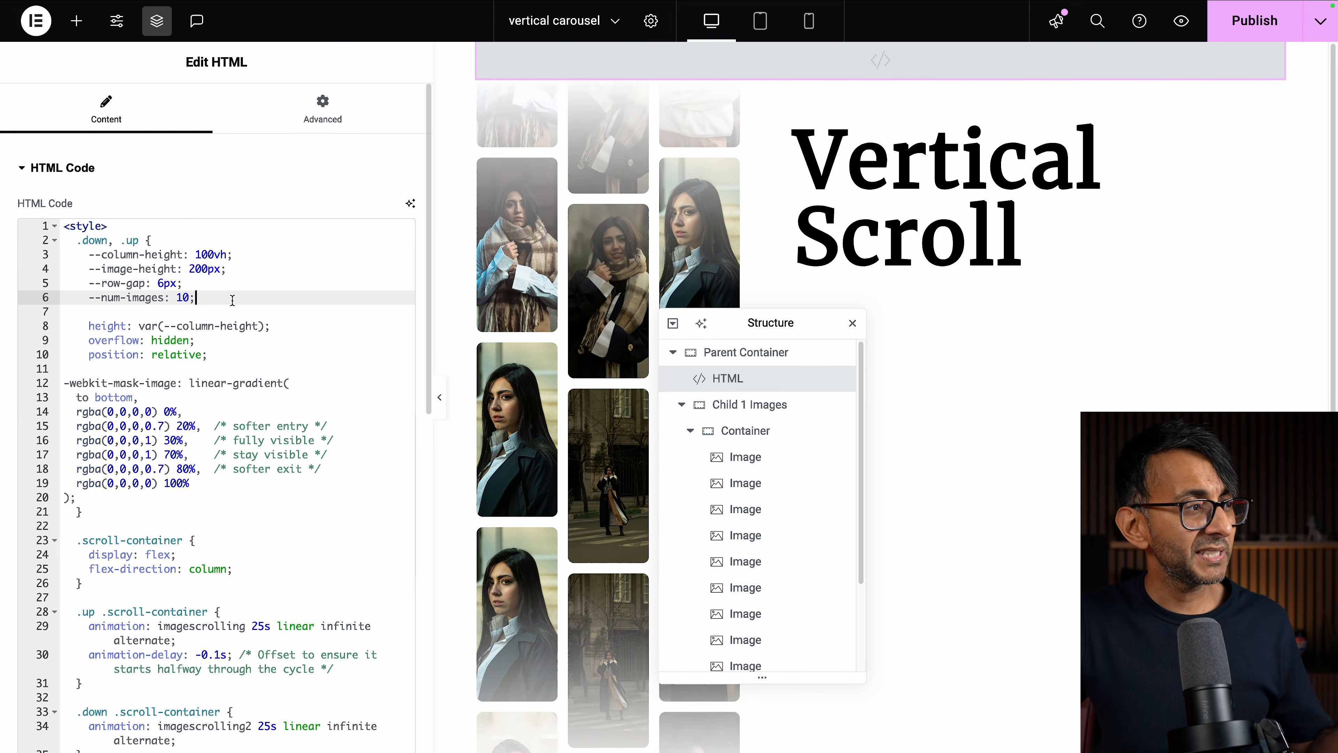
pyautogui.click(187, 296)
pyautogui.press('BackSpace')
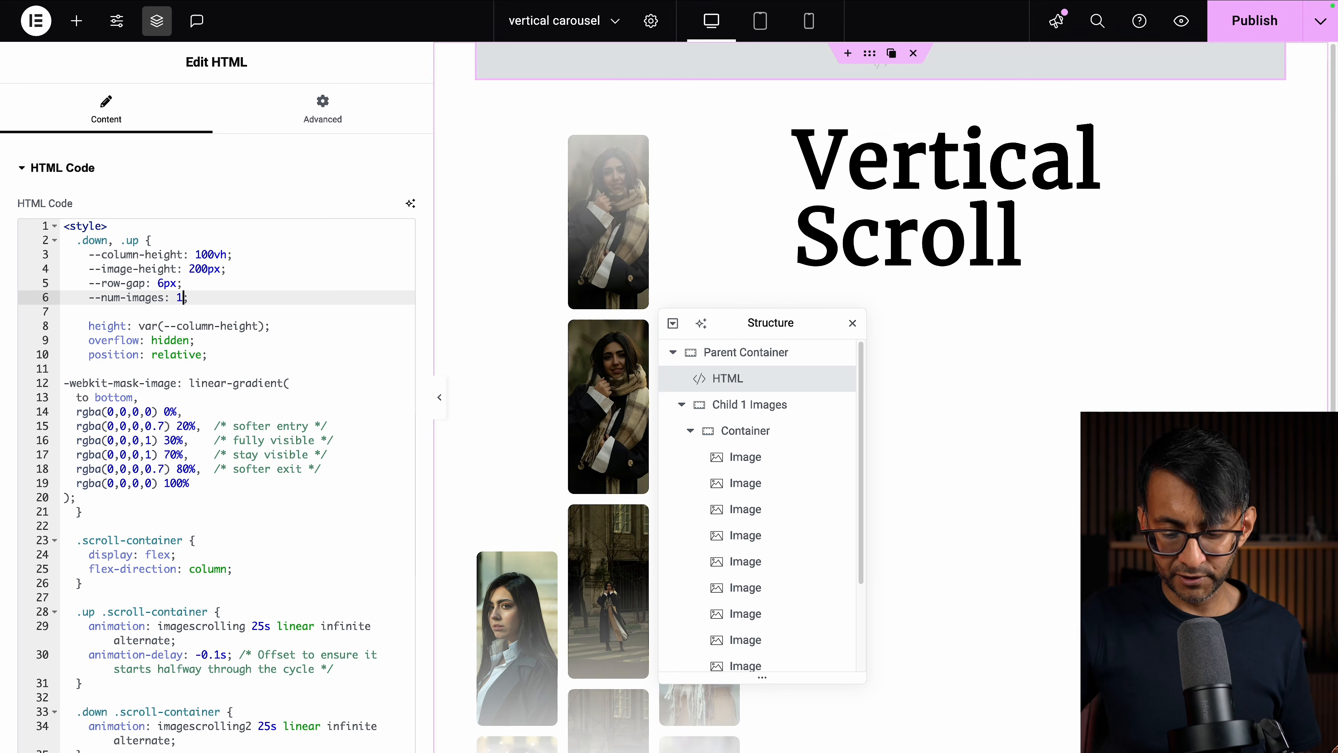
pyautogui.write('5')
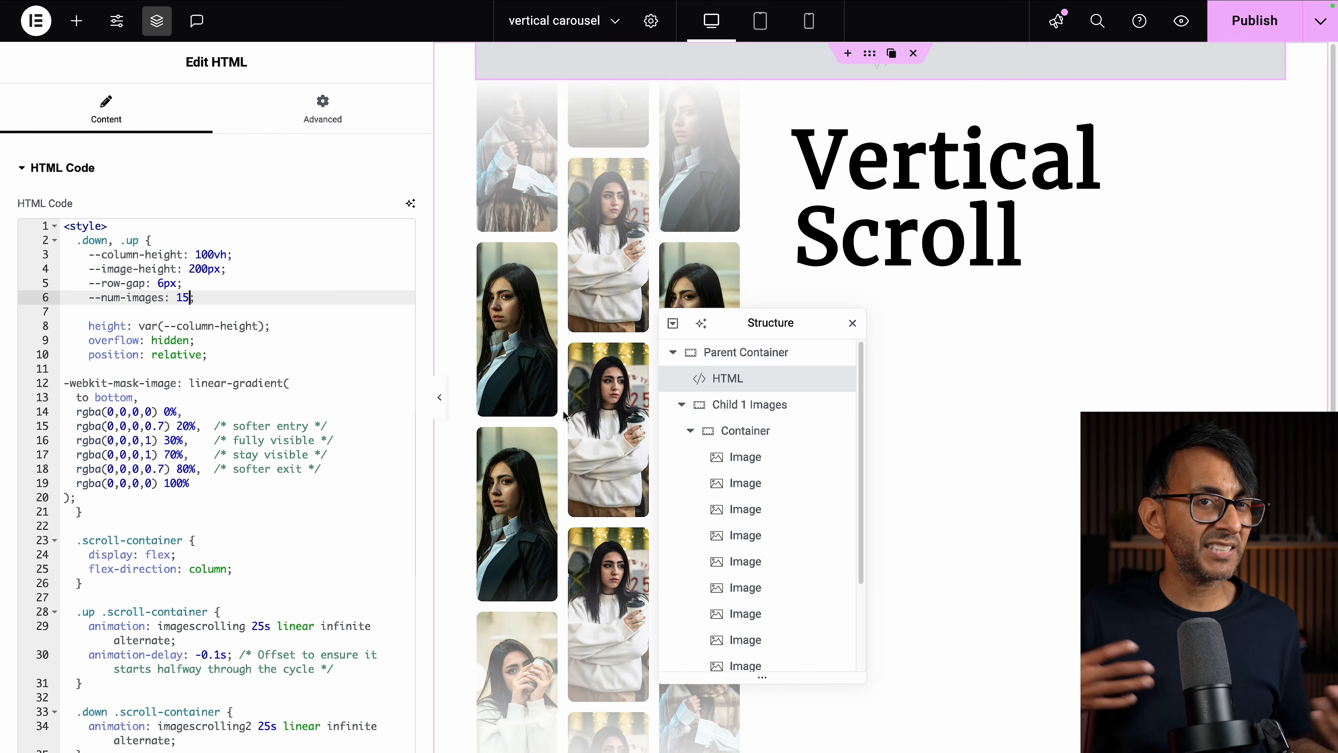
pyautogui.press('BackSpace')
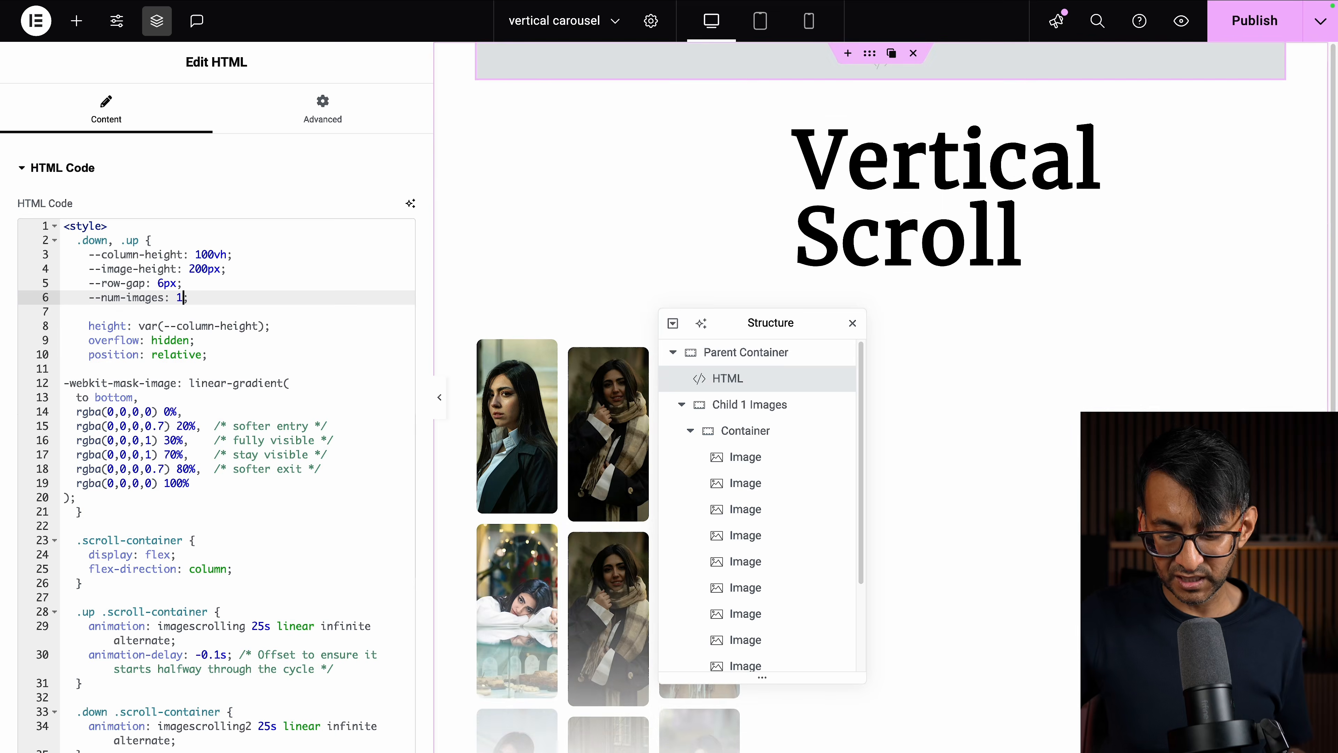
pyautogui.write('0')
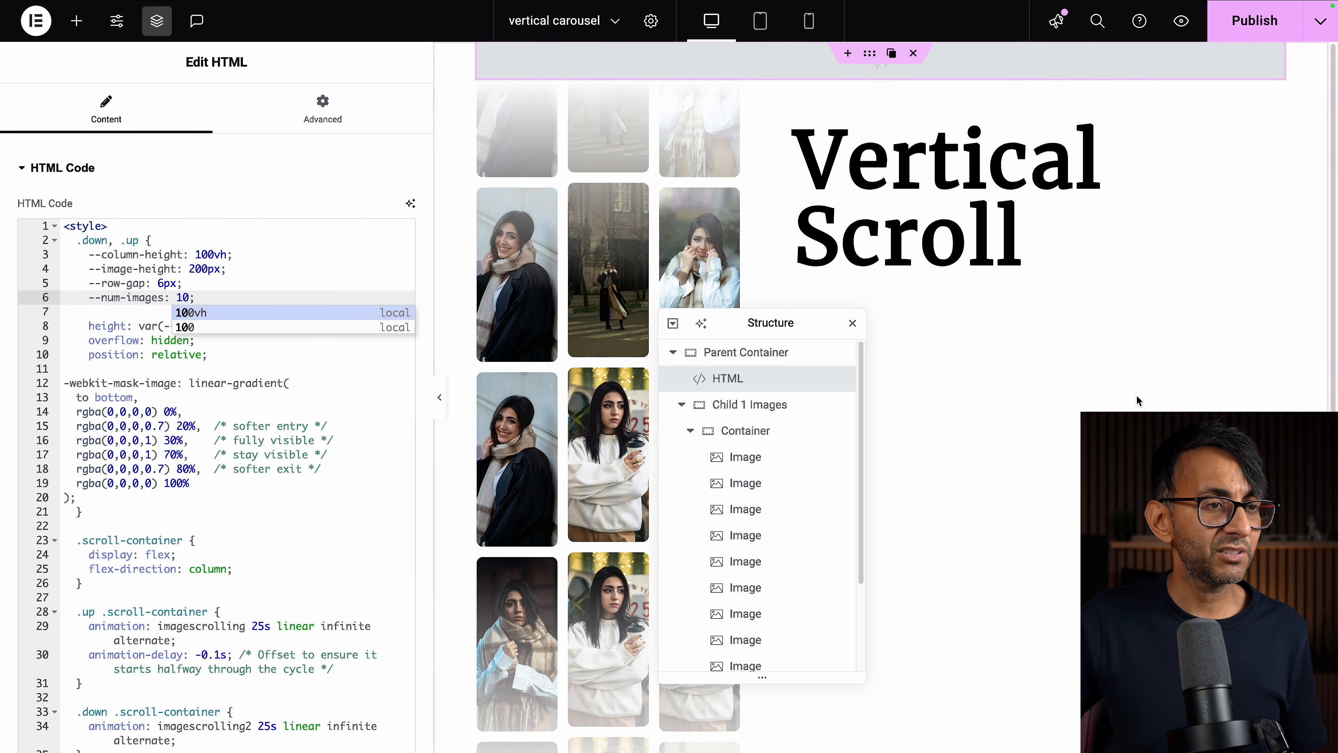